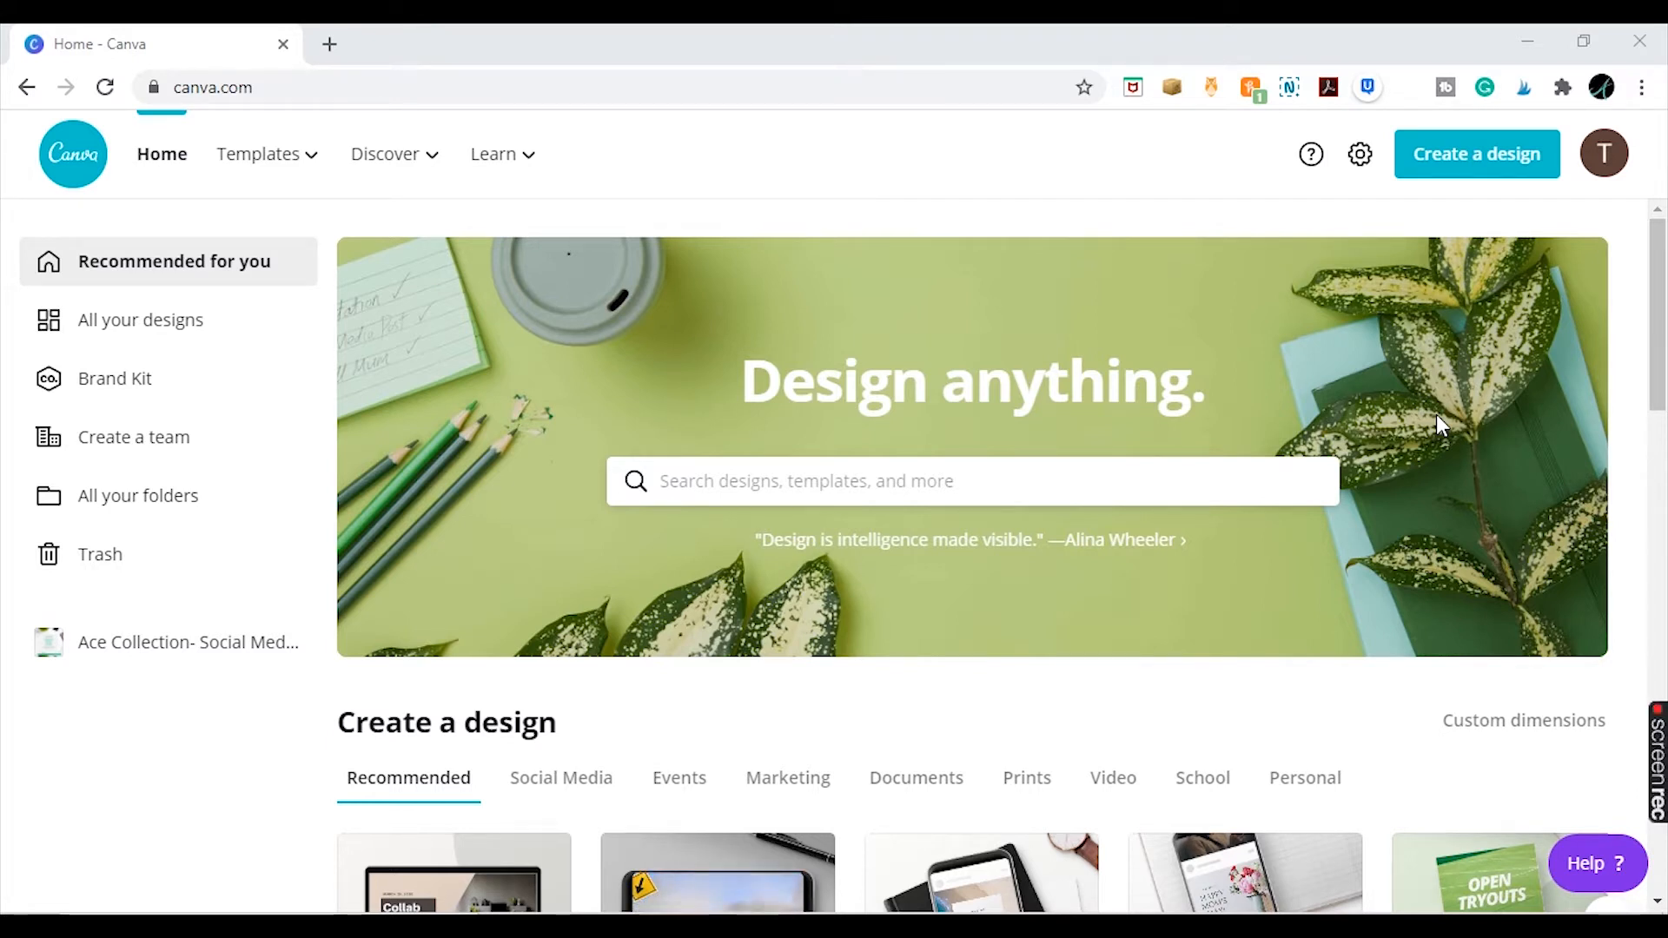
Search for "us letter document" and create a blank US Letter design from the results
left_click(847, 483)
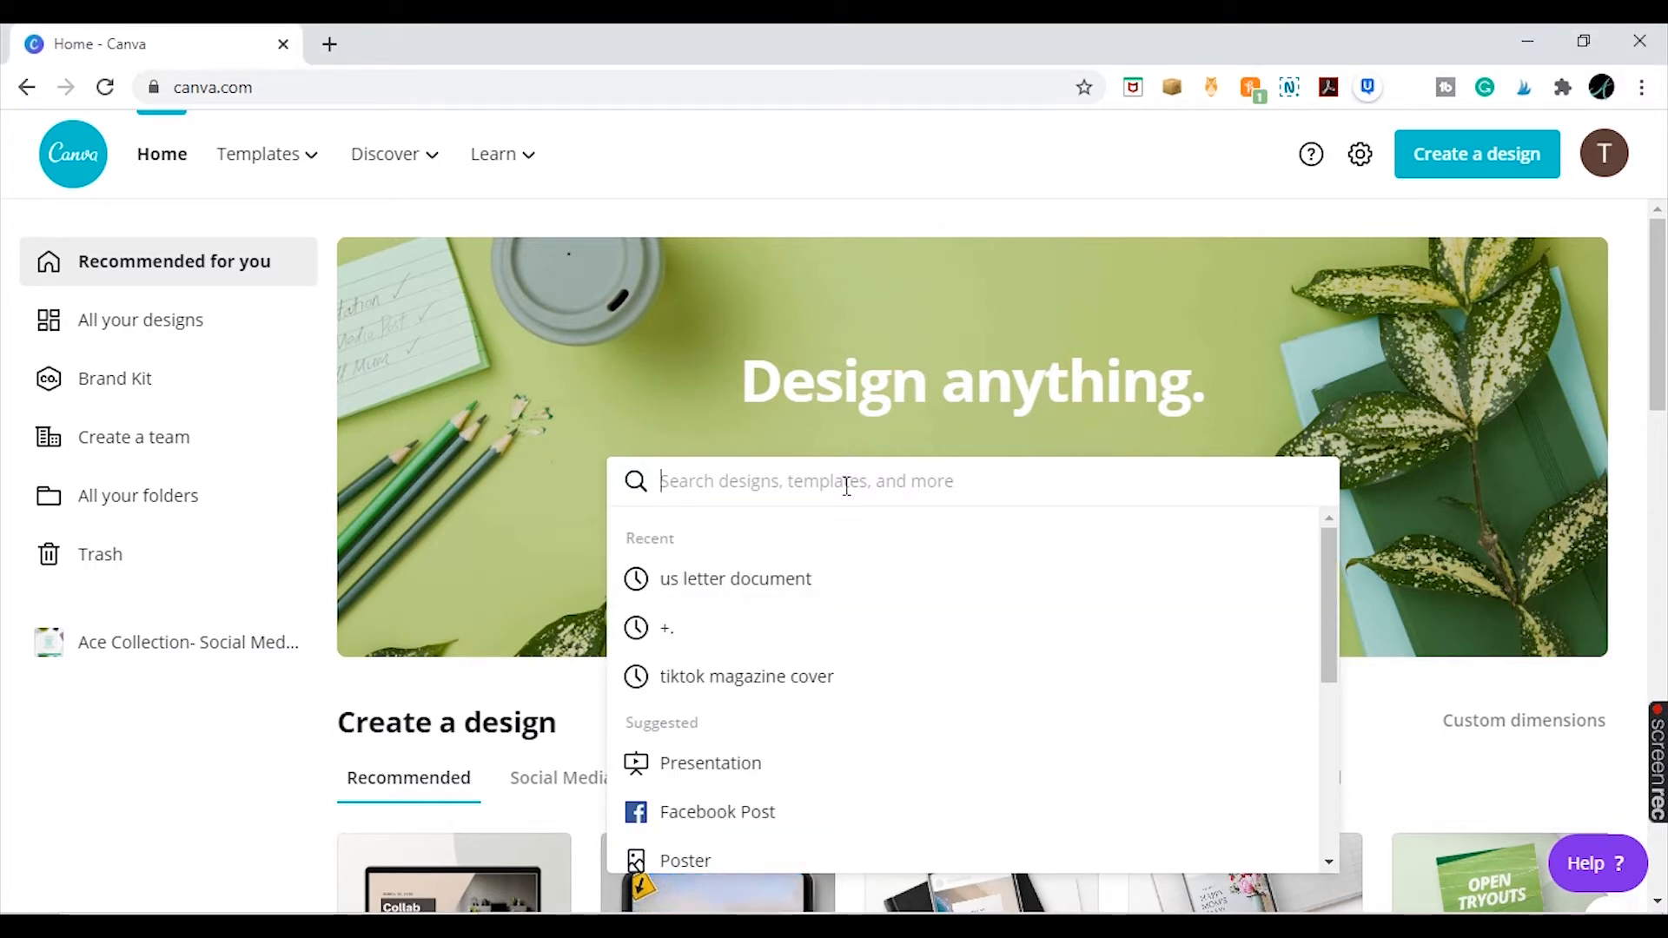
left_click(761, 579)
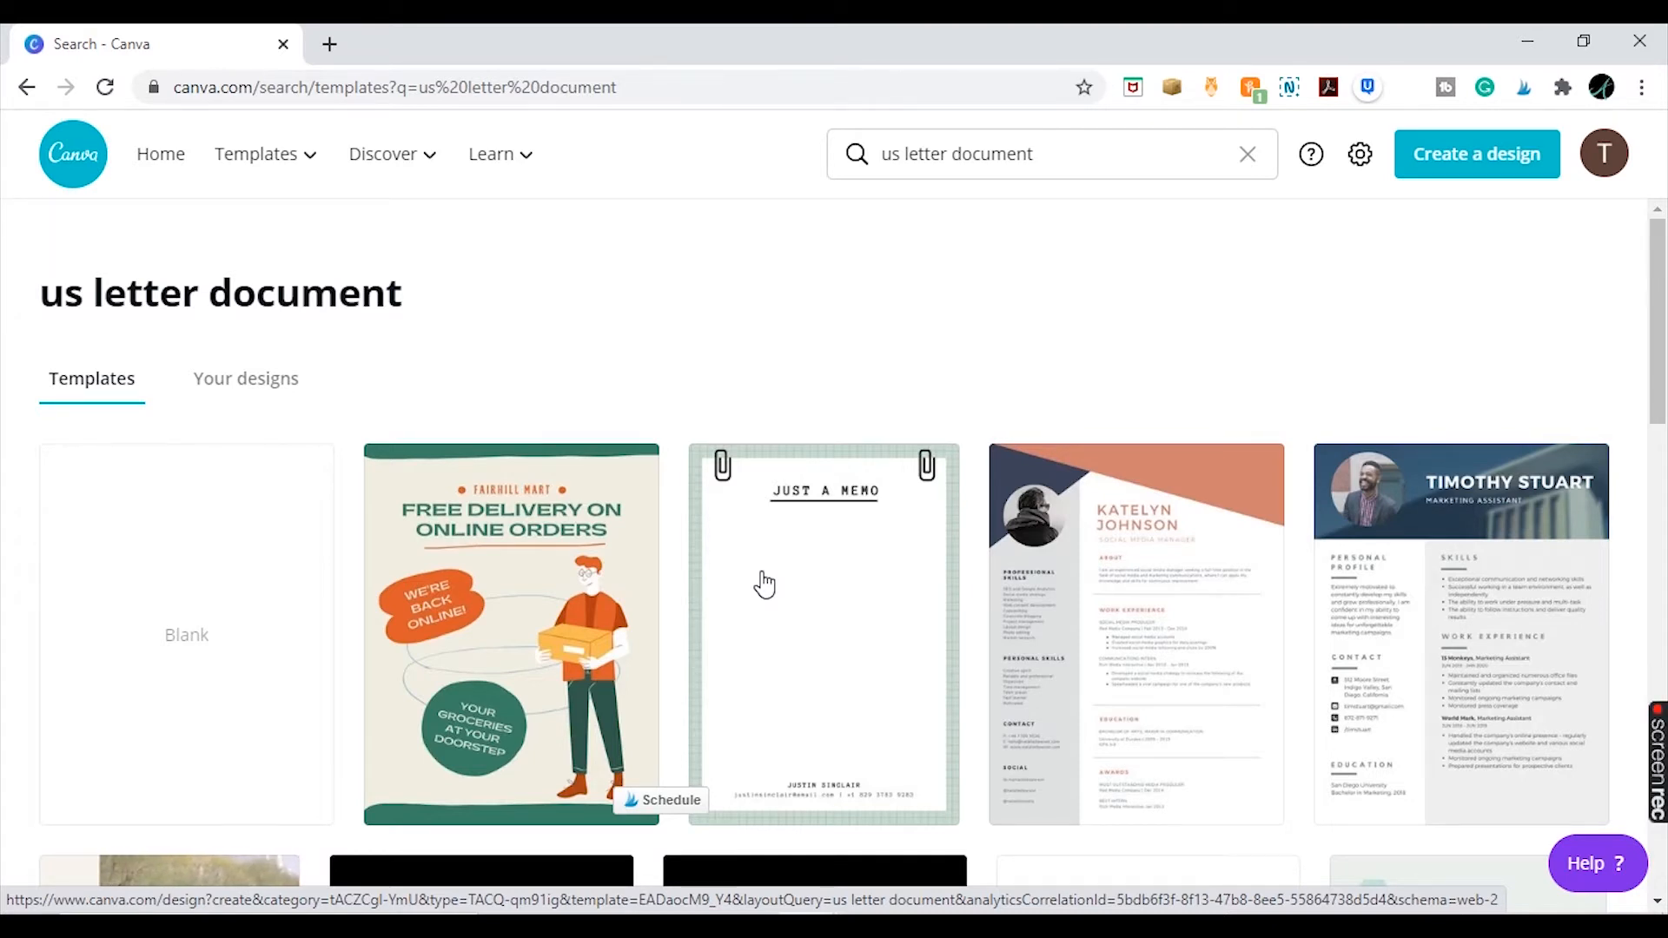
left_click(258, 665)
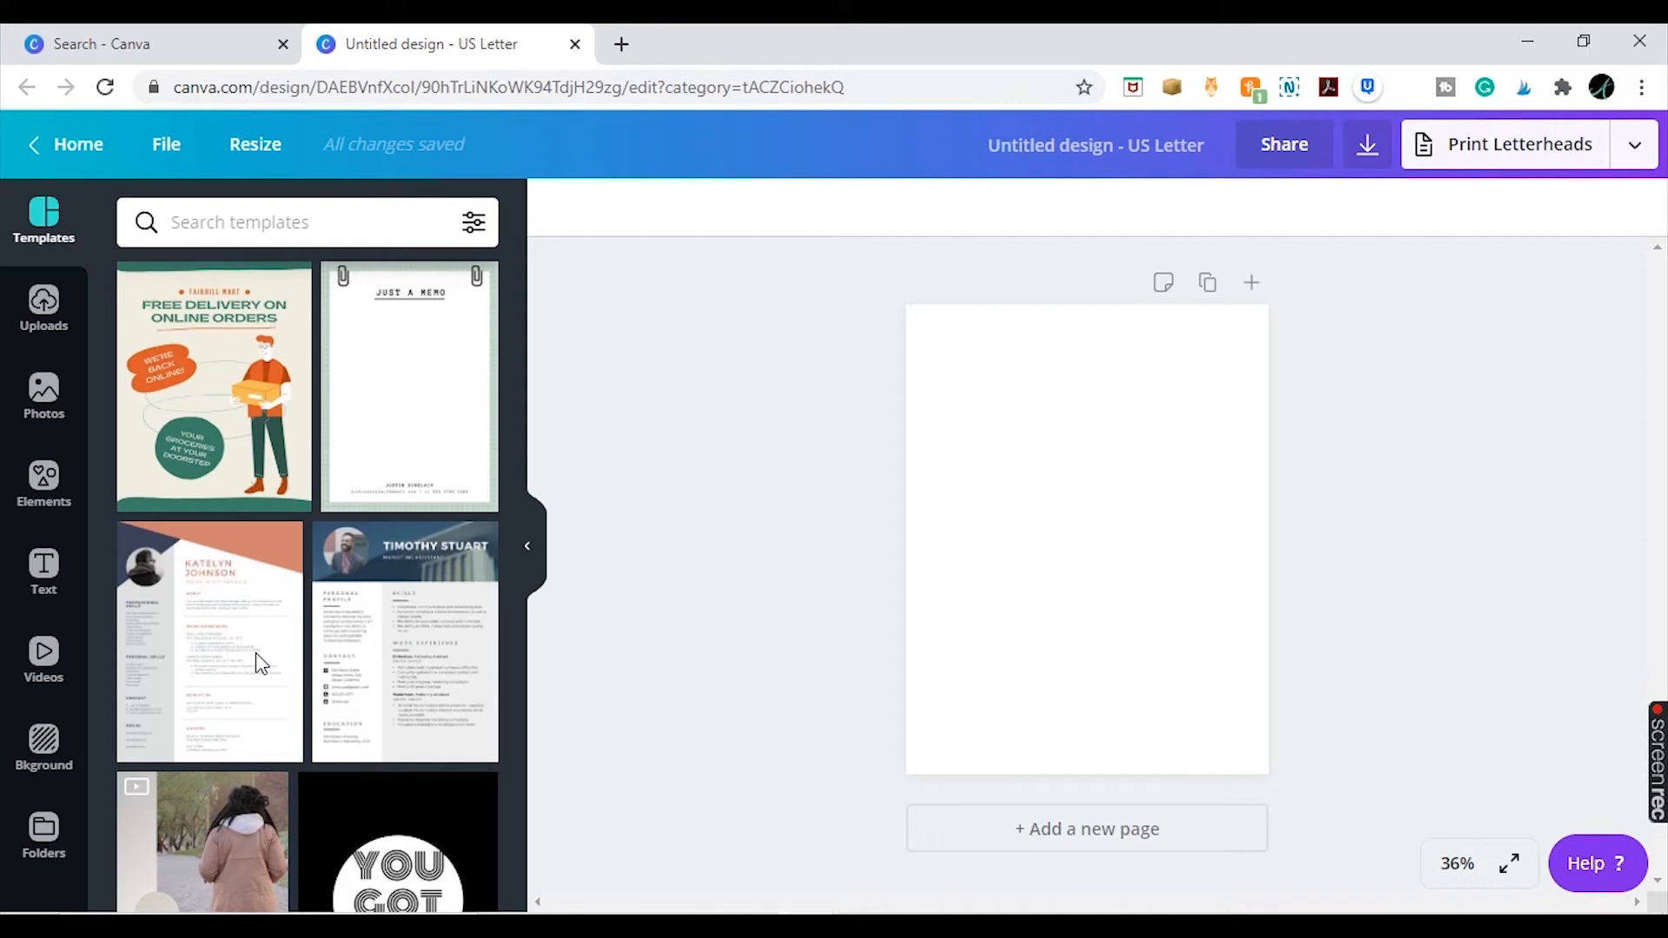
Search the templates for "mountain simple" and apply all 5 pages of the Mountains Simple Modern Travel Magazine template
left_click(346, 231)
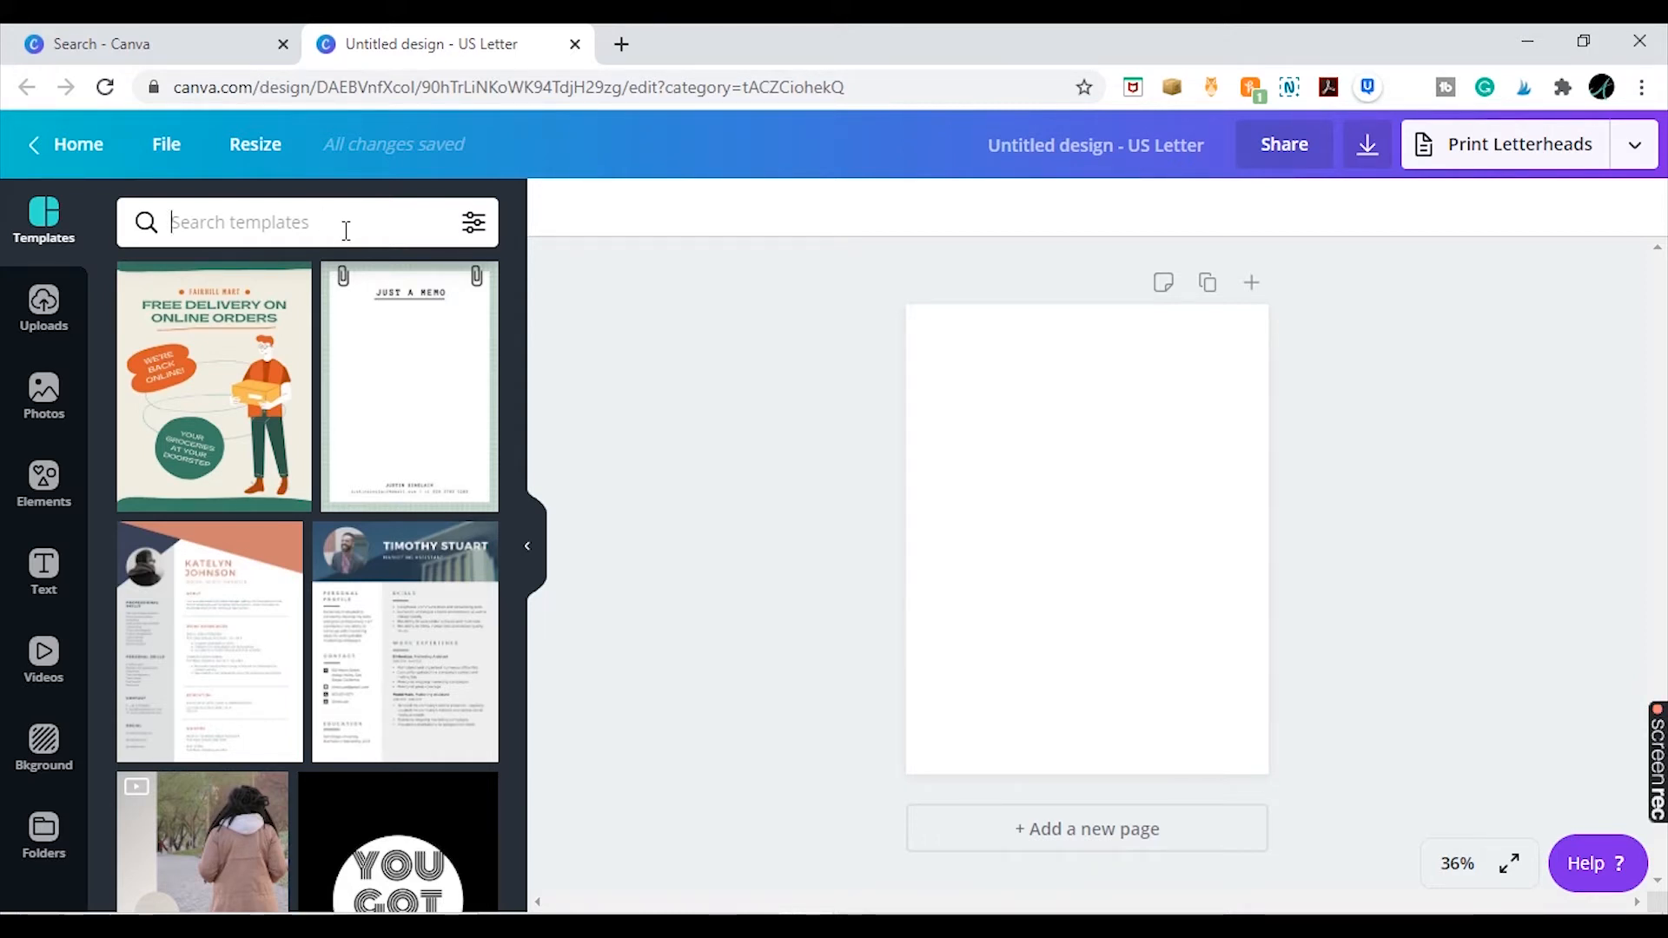
type("M")
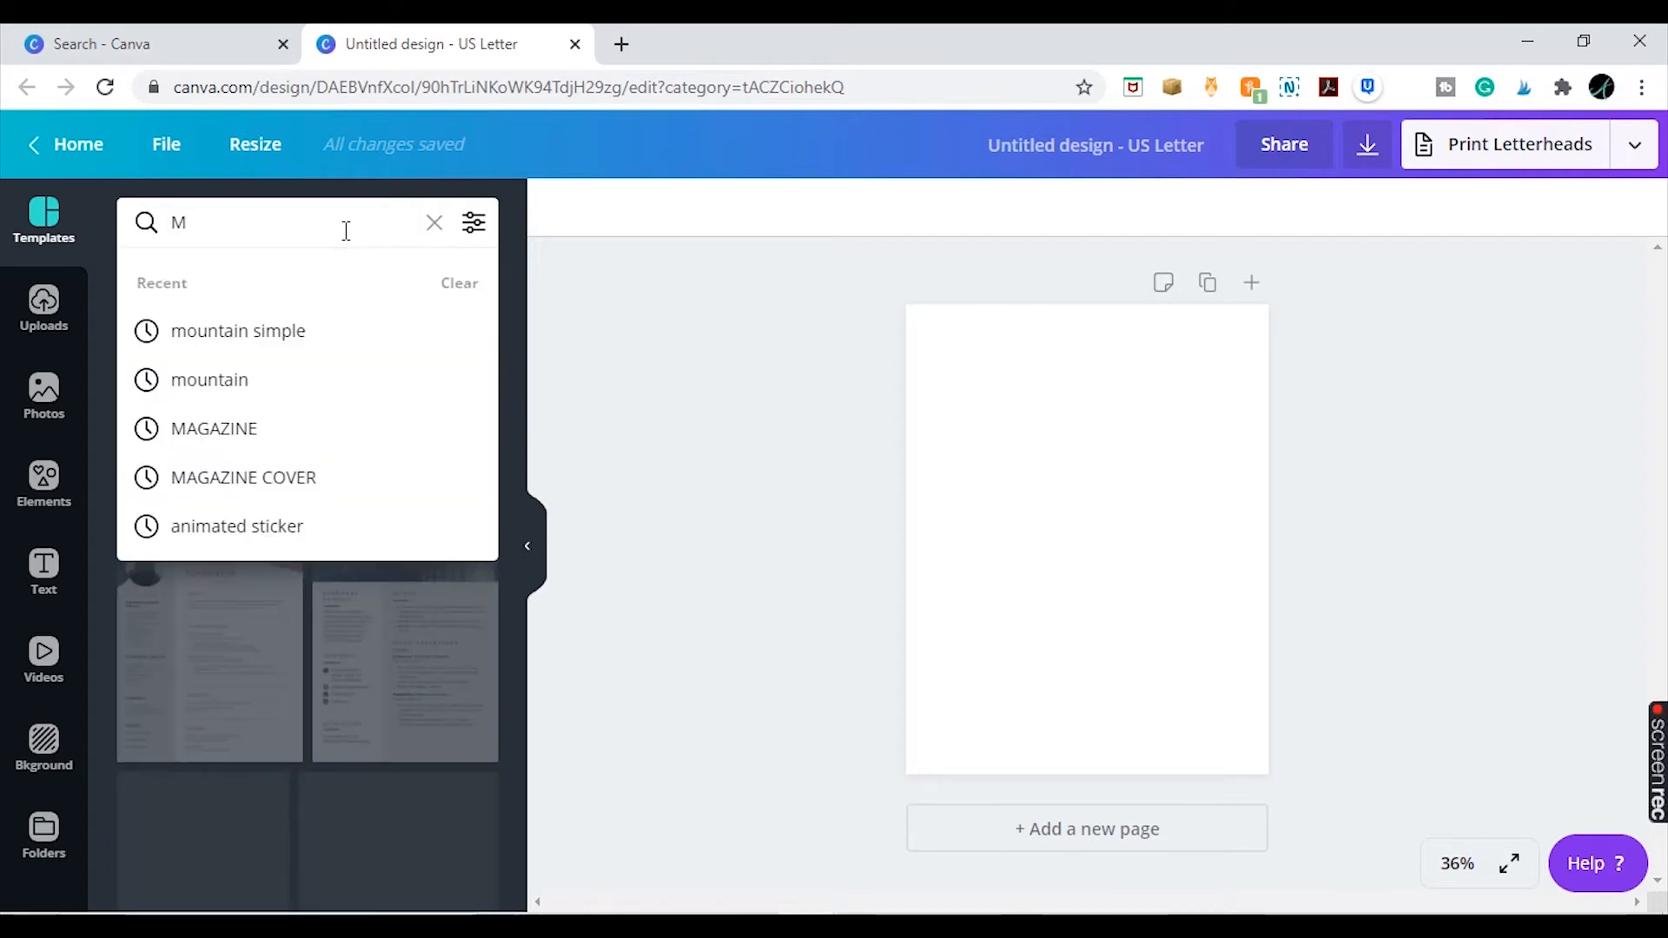
left_click(199, 343)
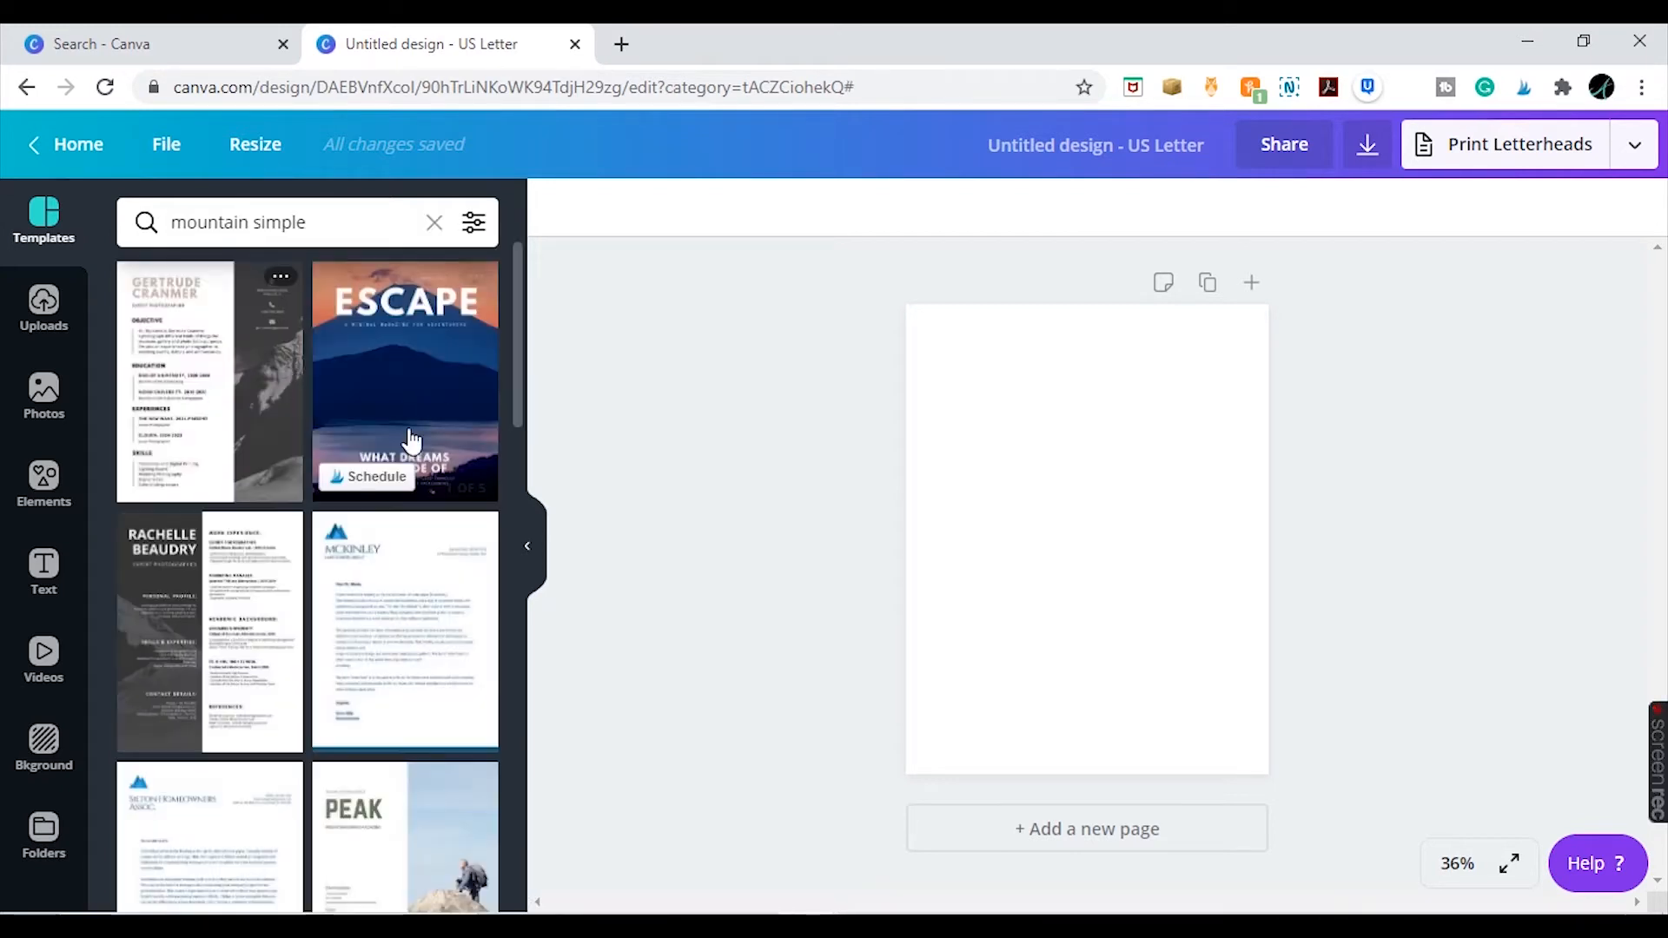
left_click(459, 401)
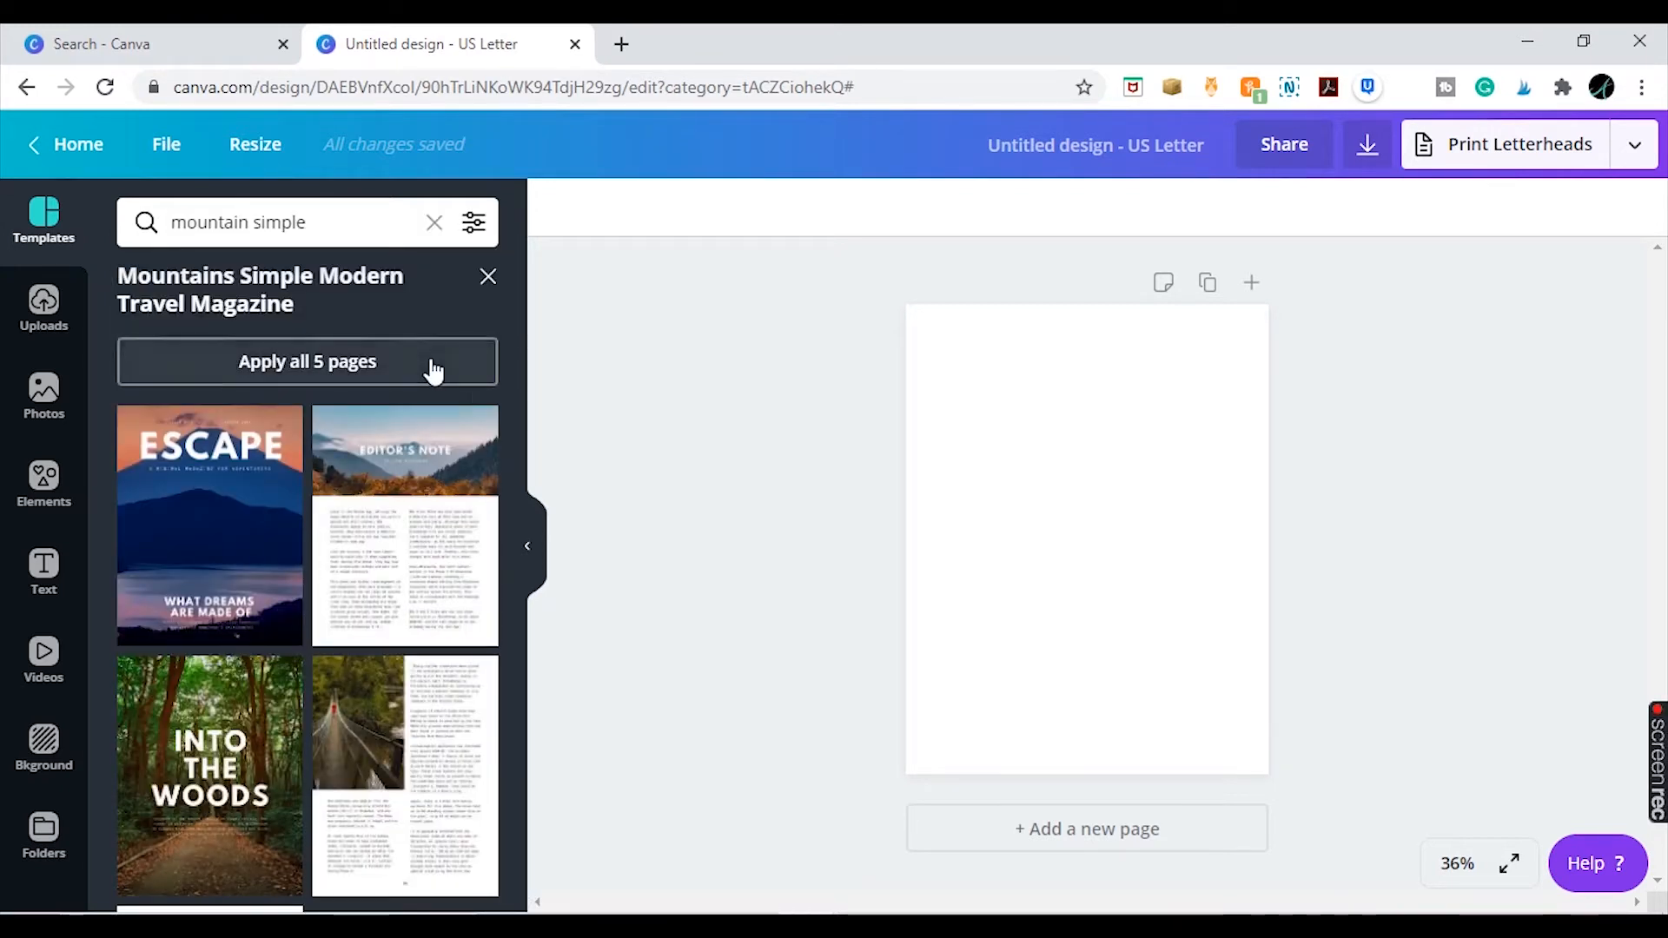
left_click(433, 371)
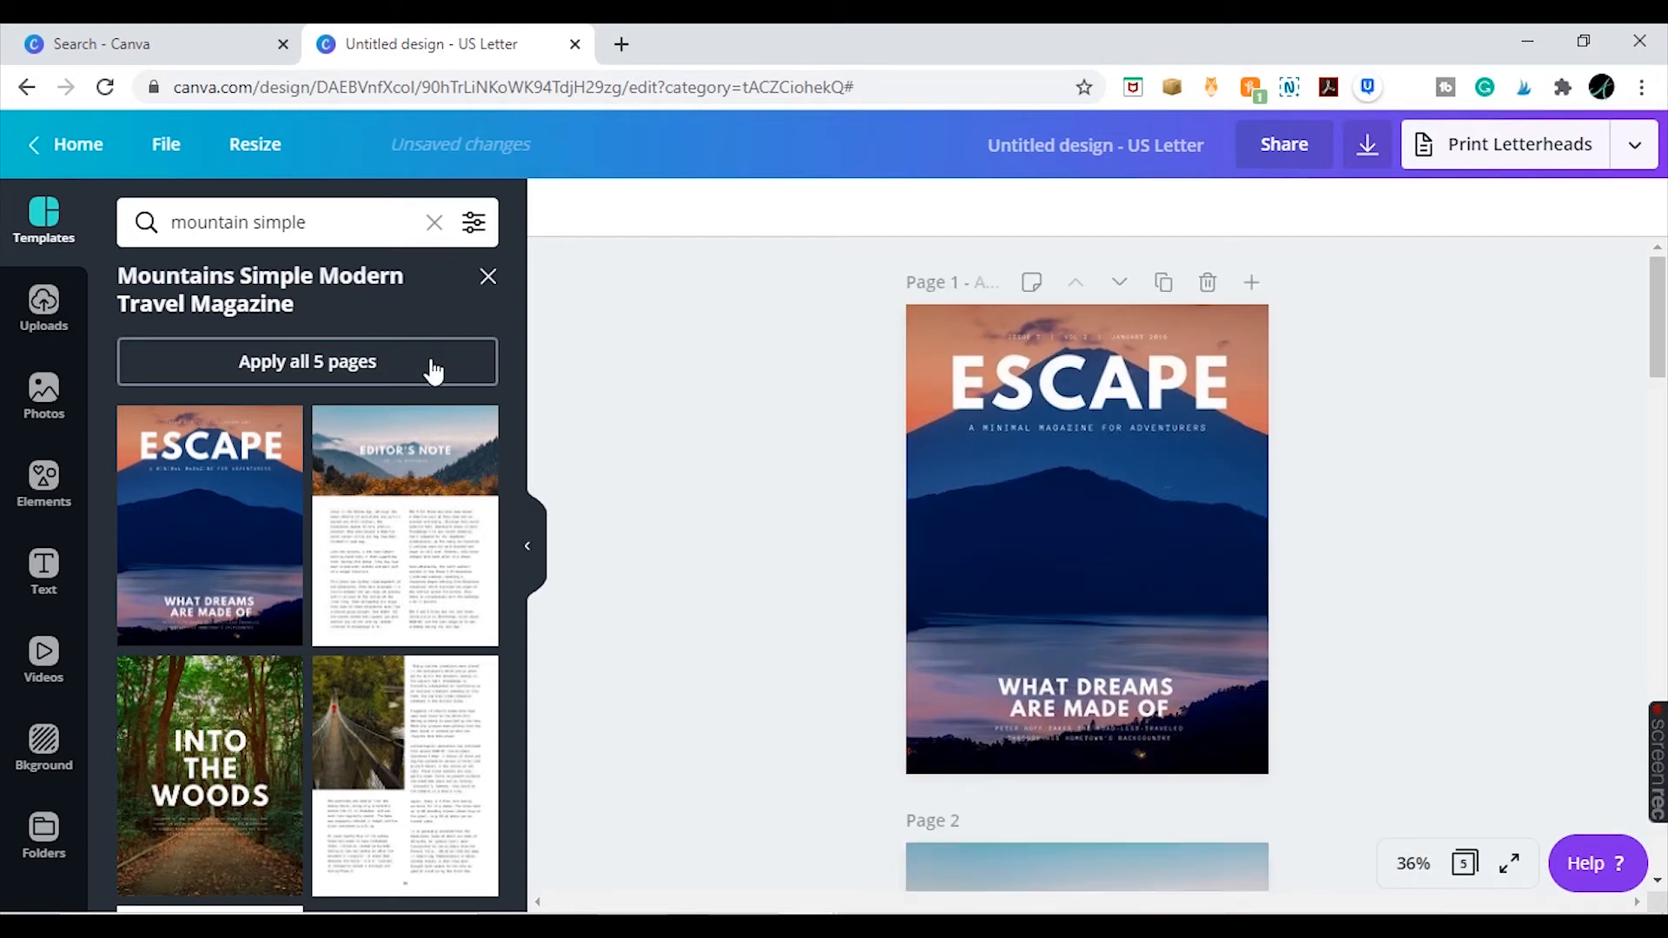
left_click(489, 276)
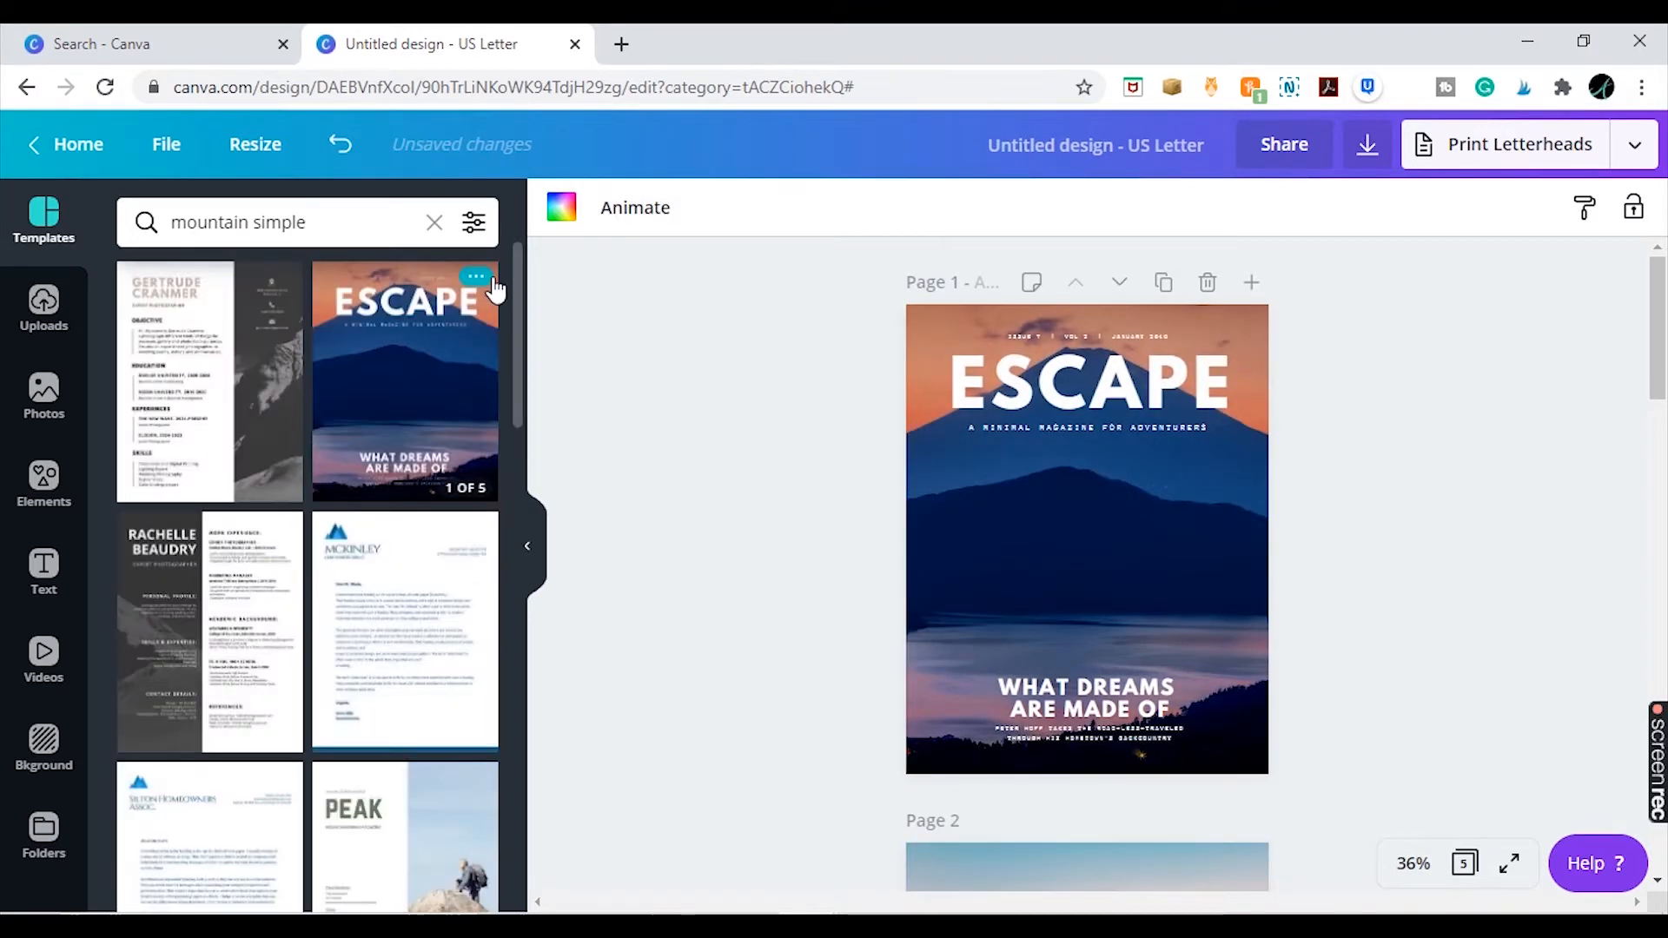
left_click(529, 552)
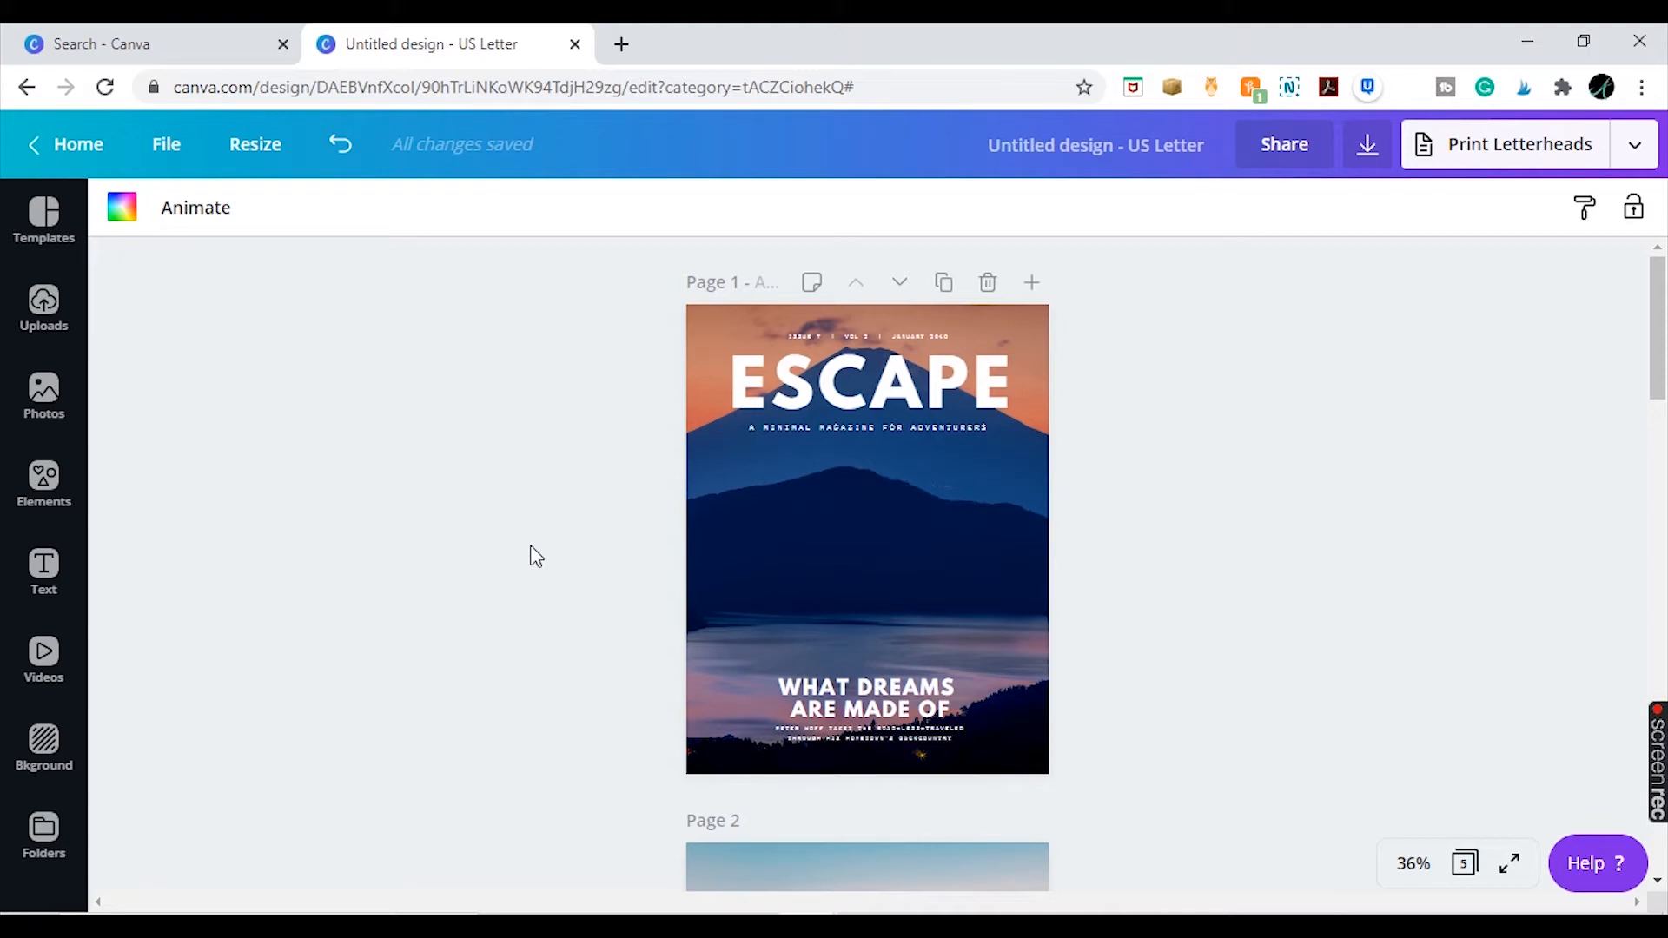
Ungroup the cover's ESCAPE title block and move its tagline down to just above the lake
left_click(916, 398)
left_click(1277, 424)
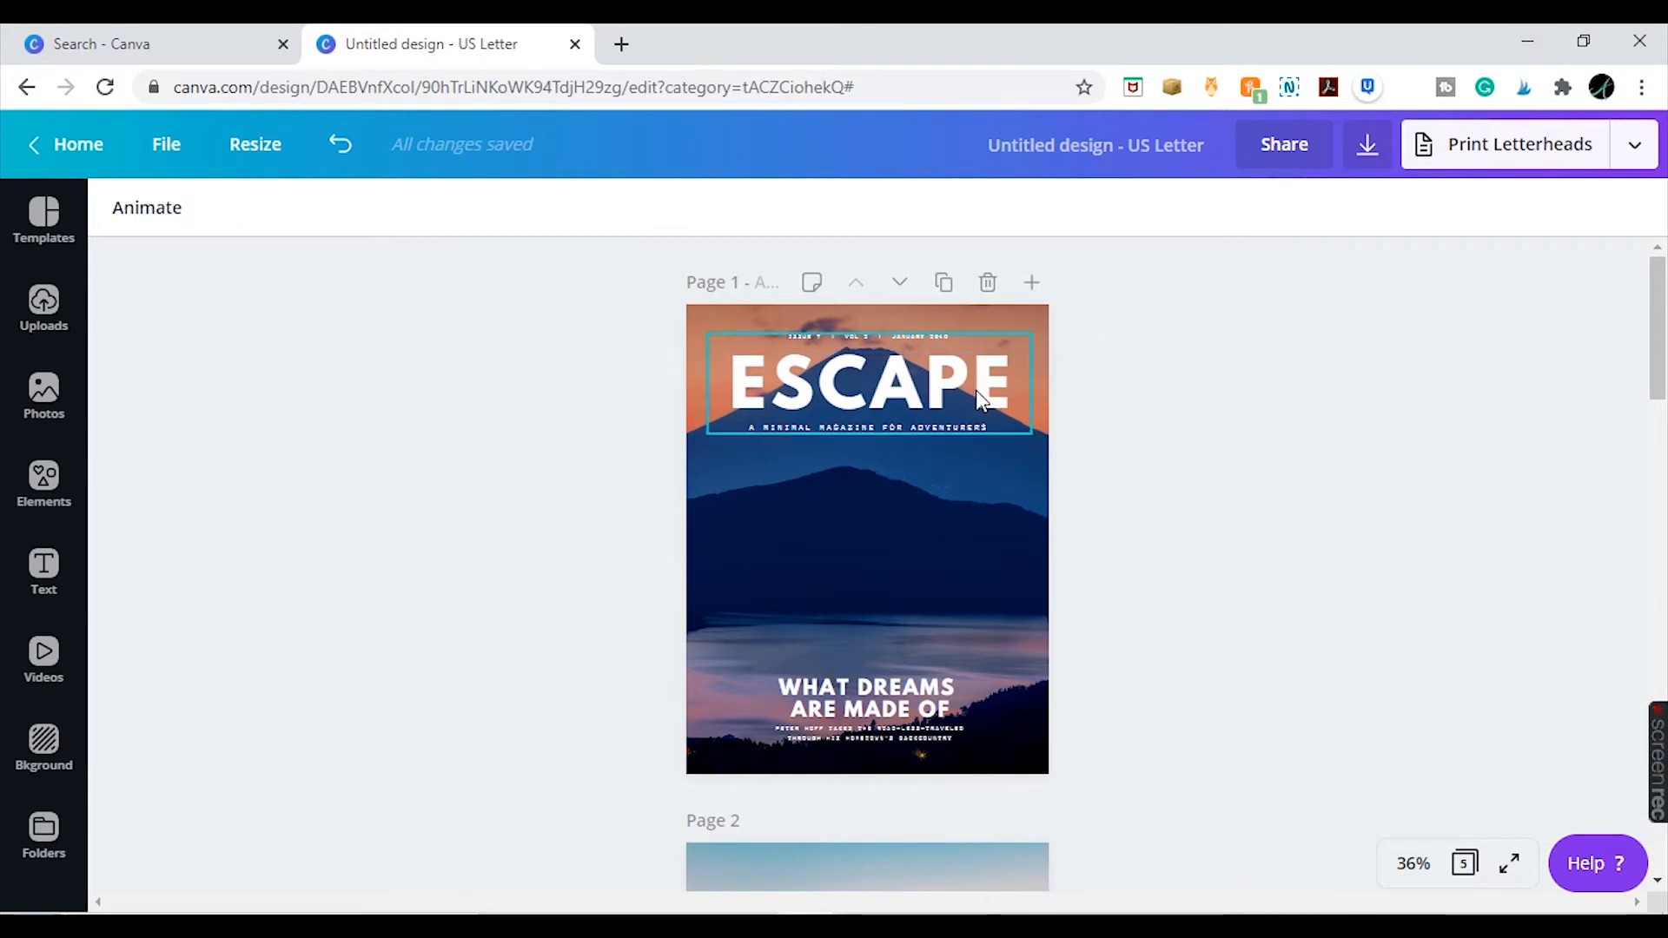
left_click(979, 401)
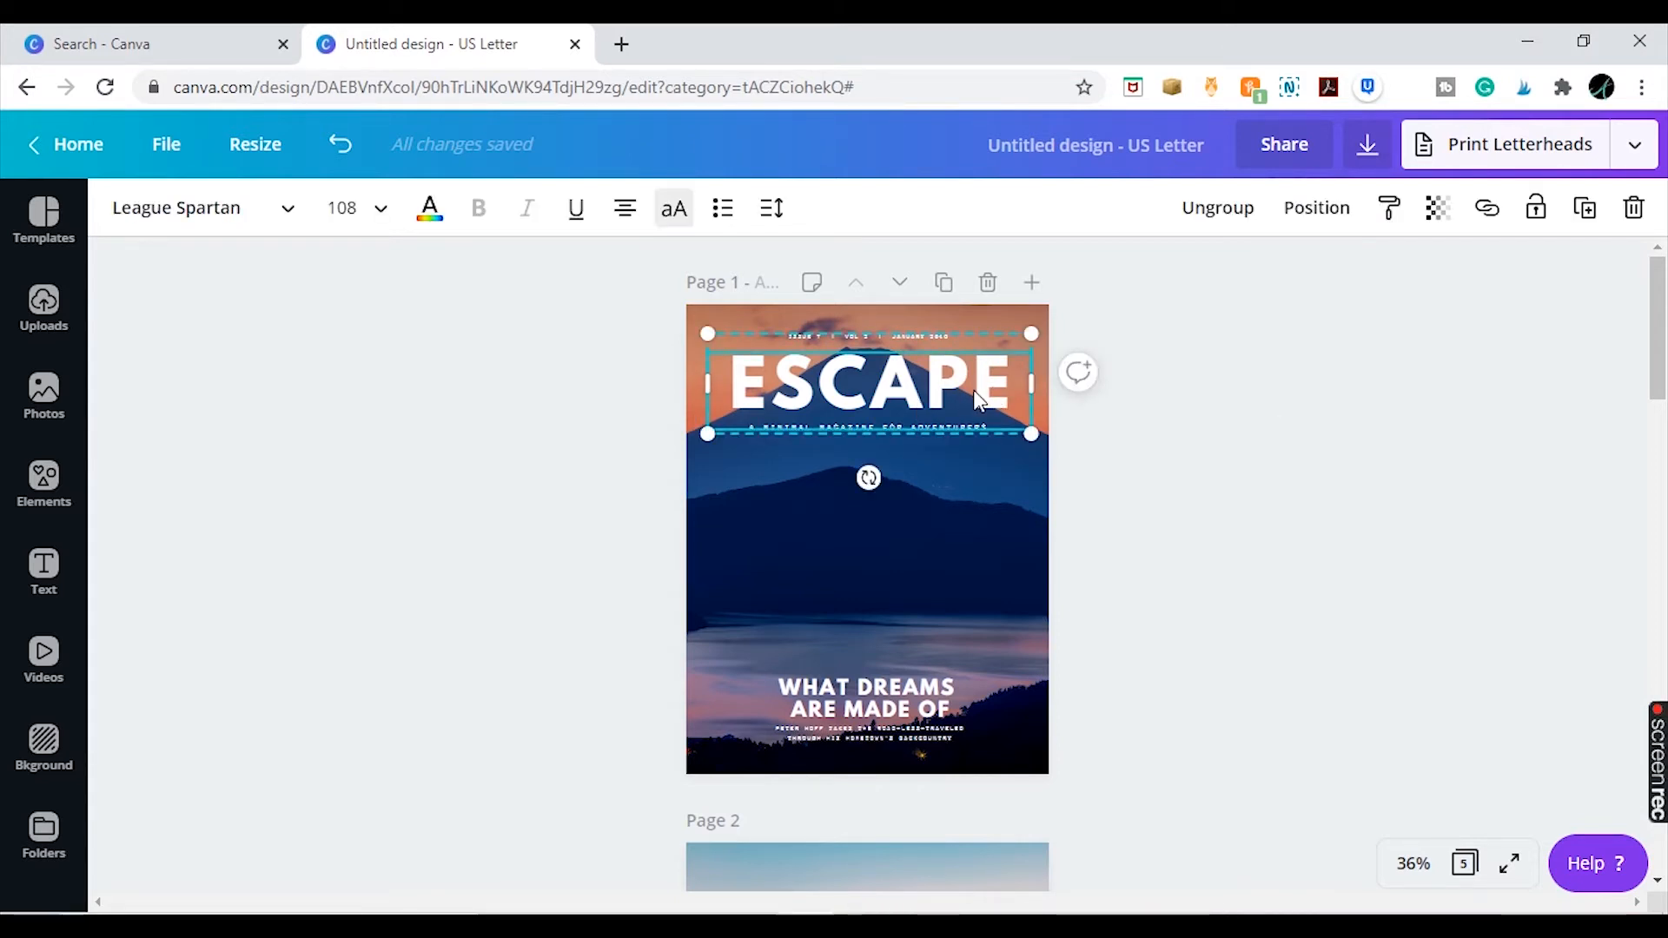
right_click(979, 401)
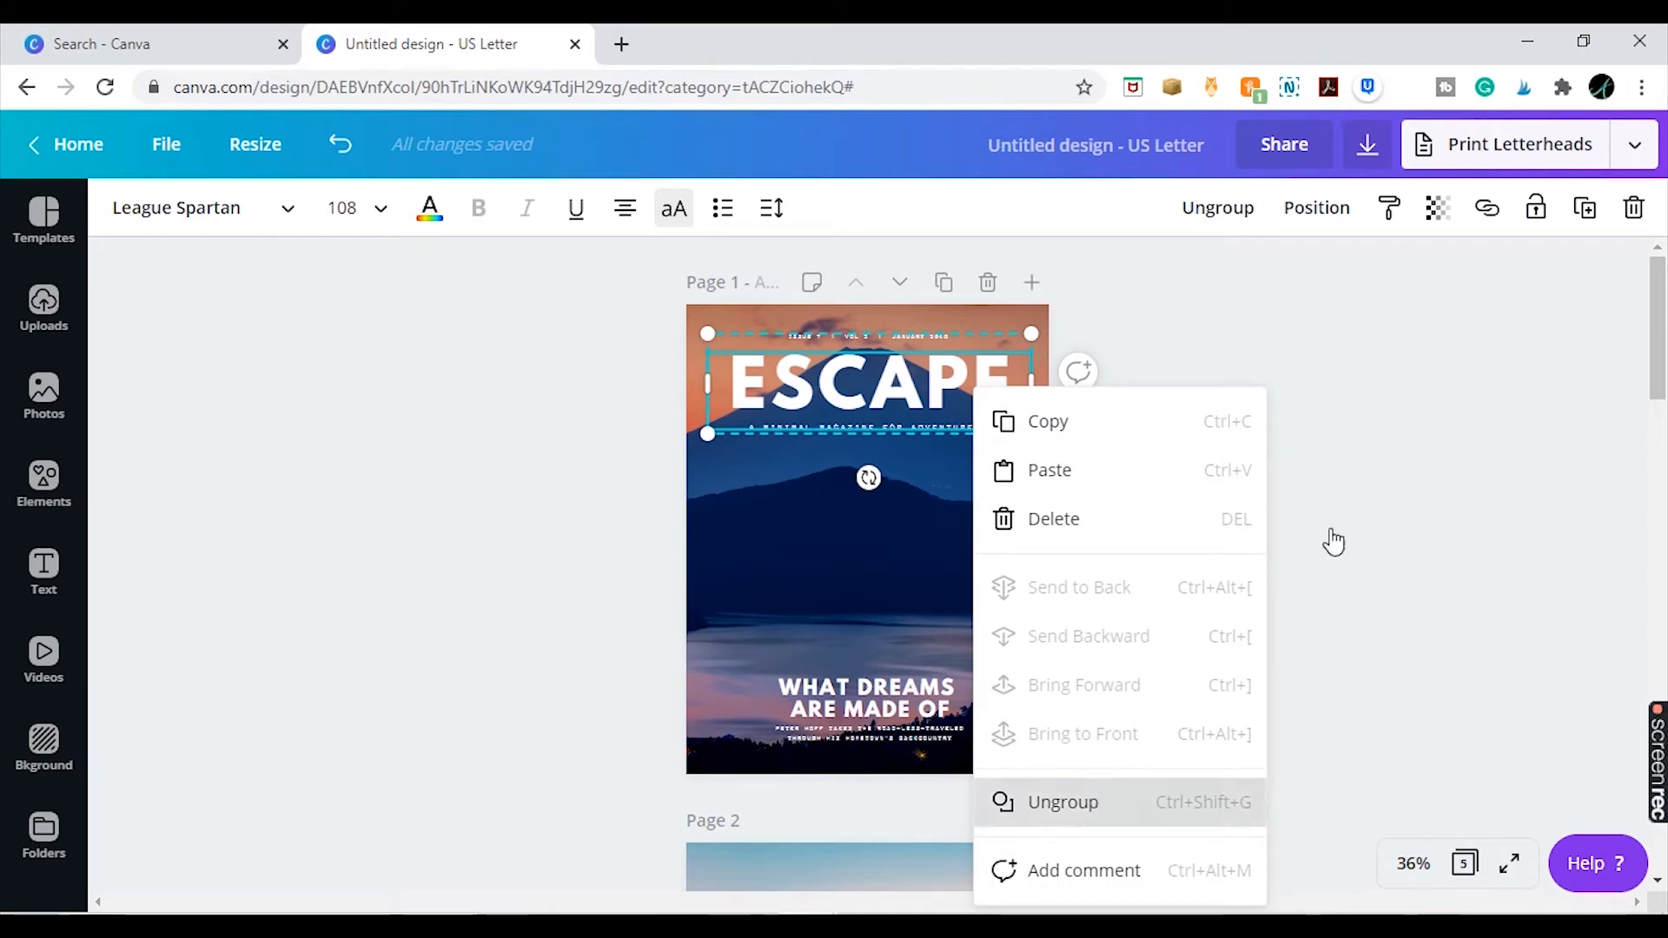
left_click(1417, 516)
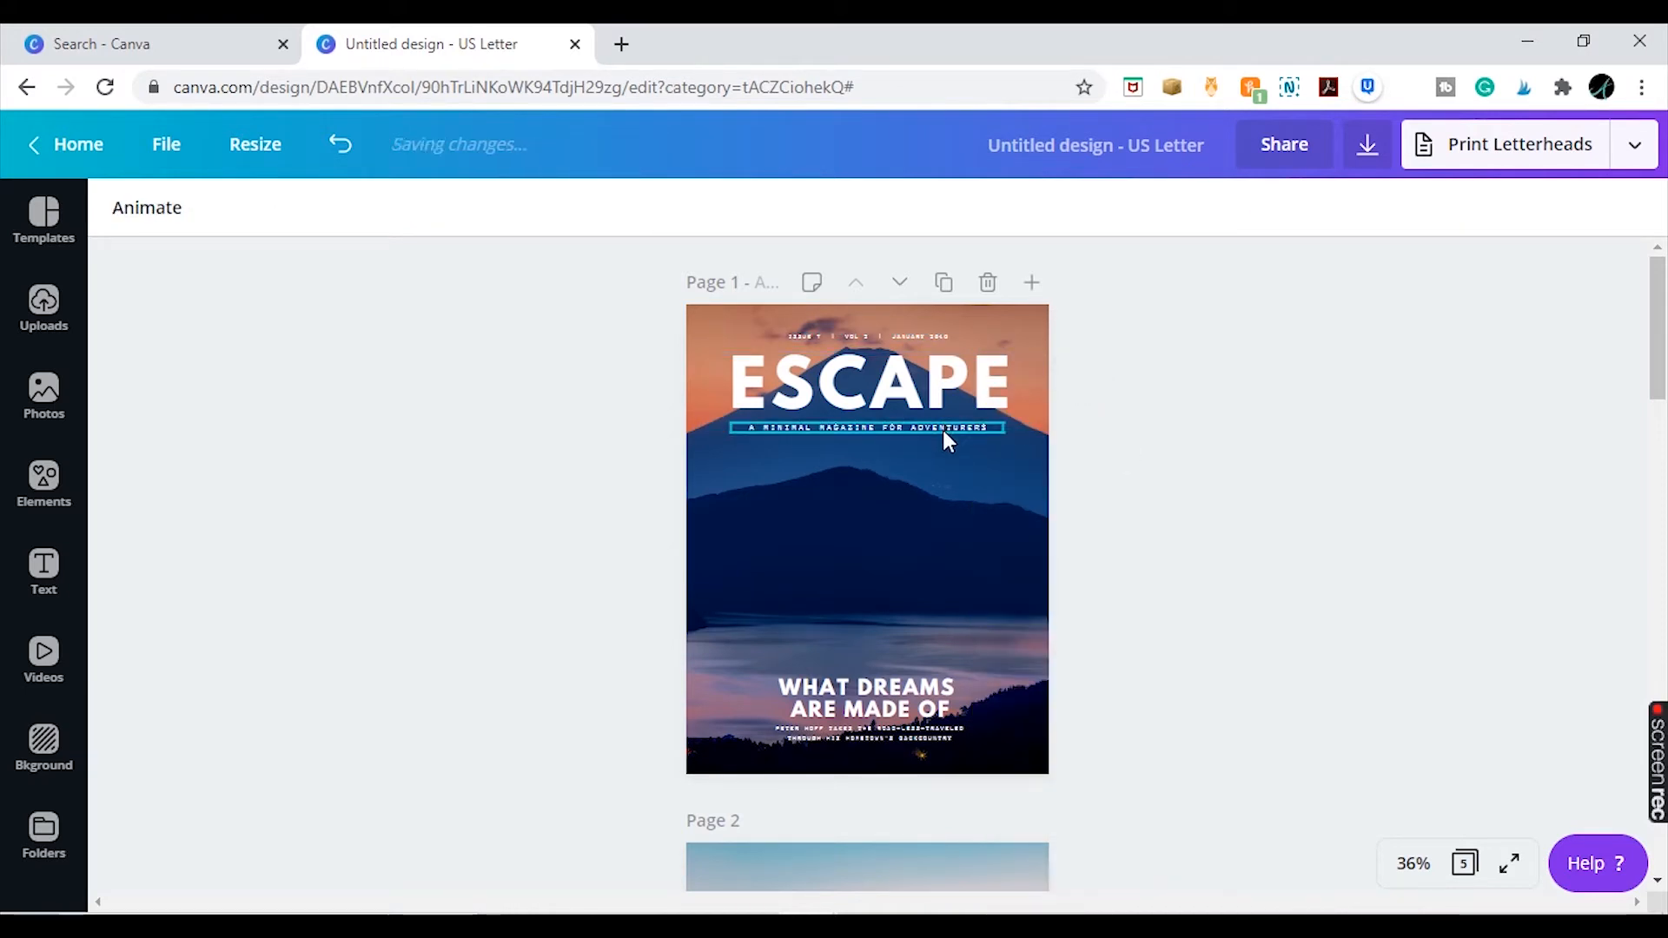
left_click_drag(938, 432, 934, 589)
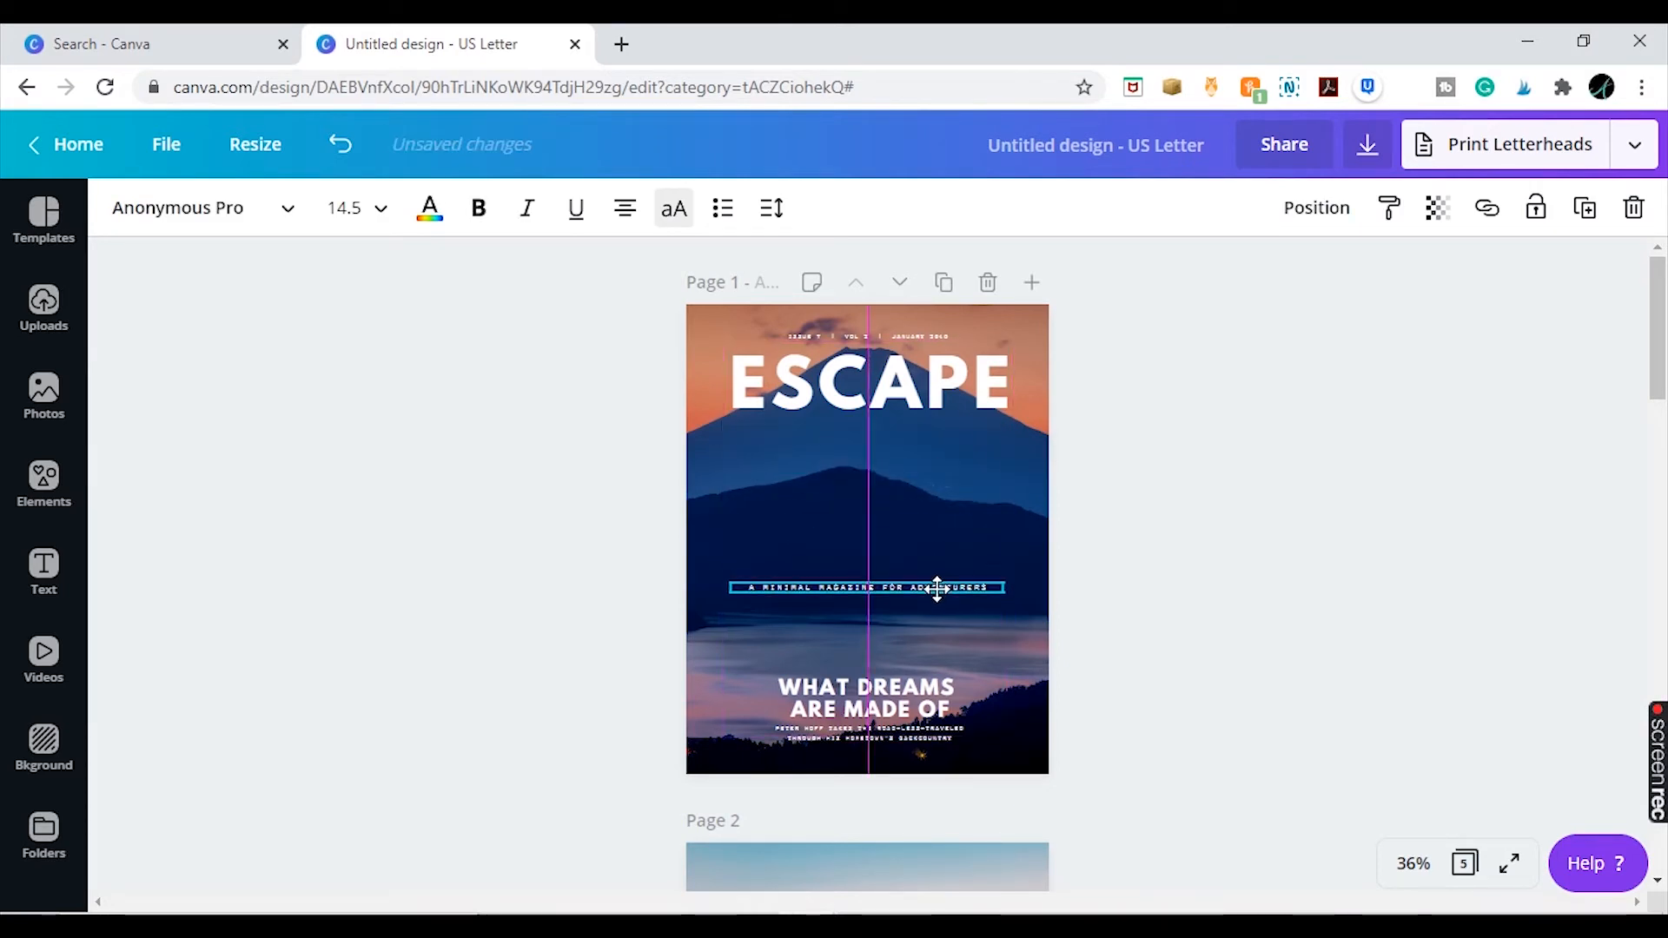
Replace the cover title ESCAPE with "UPLIFT YOUR BRAND"
left_click(914, 408)
double_click(921, 402)
type("UPLIFT")
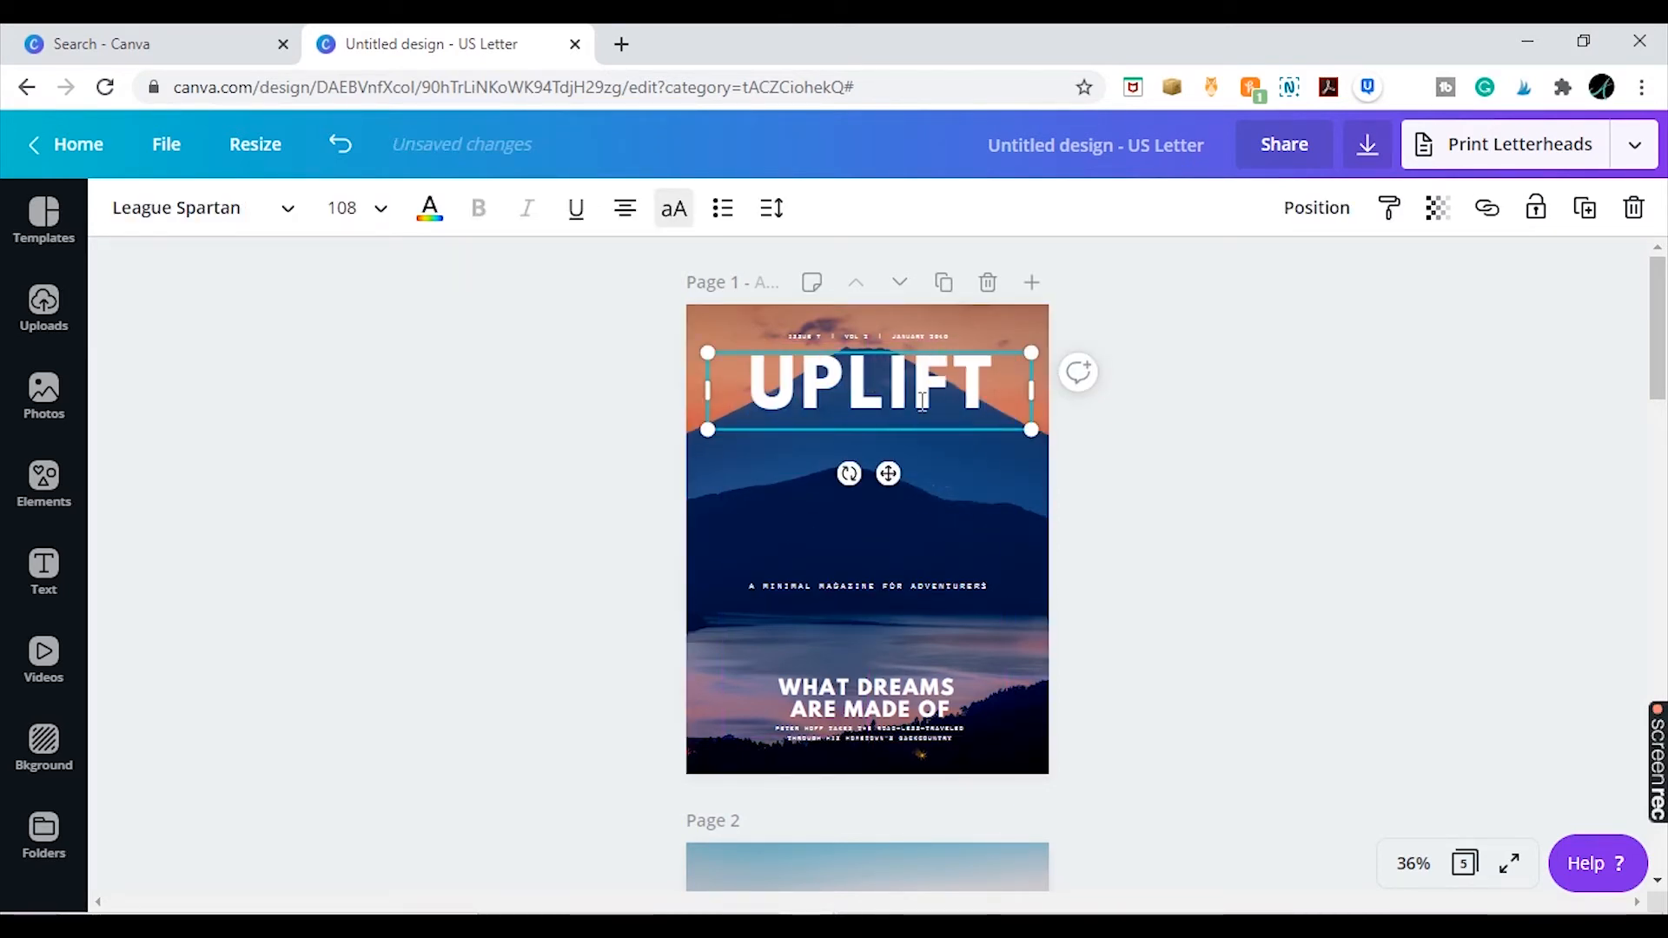
type(" YOUR BRAND")
Replace the cover's tagline with "YOUR BUSINESS DESERVES YOUR BEST"
left_click(915, 588)
left_click(916, 584)
double_click(917, 582)
type("YOUR BUSINESS DESERVES YOUR BEST")
Replace the issue line above the cover title with "THE ULTIMATE GUIDE TO BRANDING" and nudge the title slightly down
left_click(879, 324)
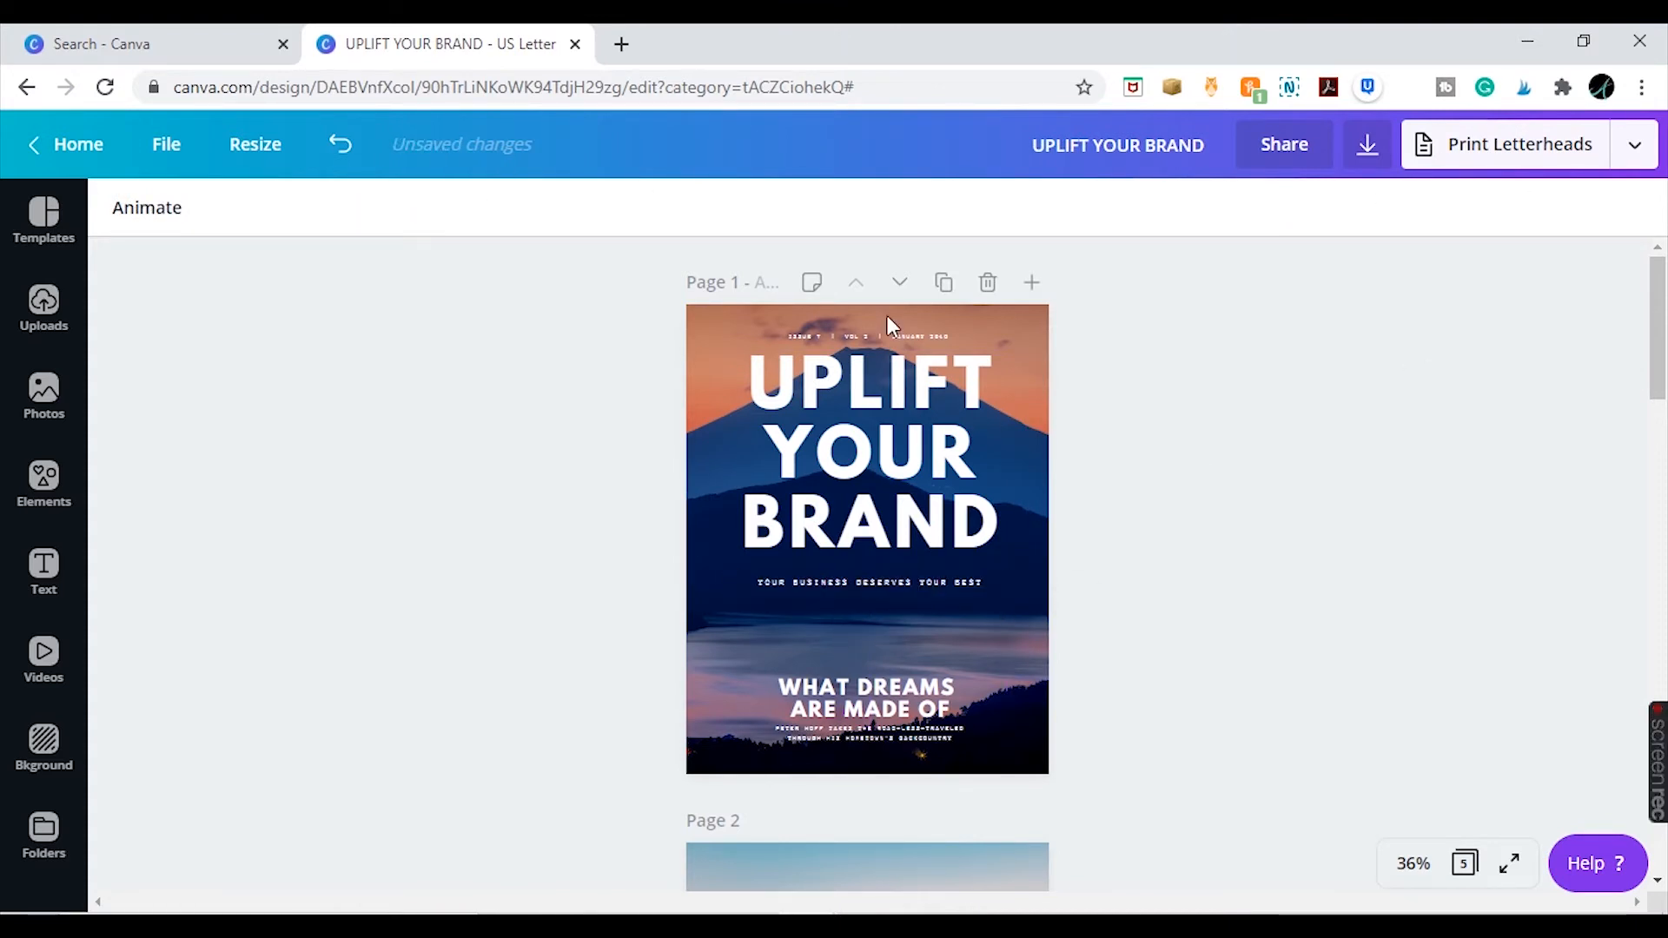
left_click(892, 333)
type("THE ULTIMATE BLOG")
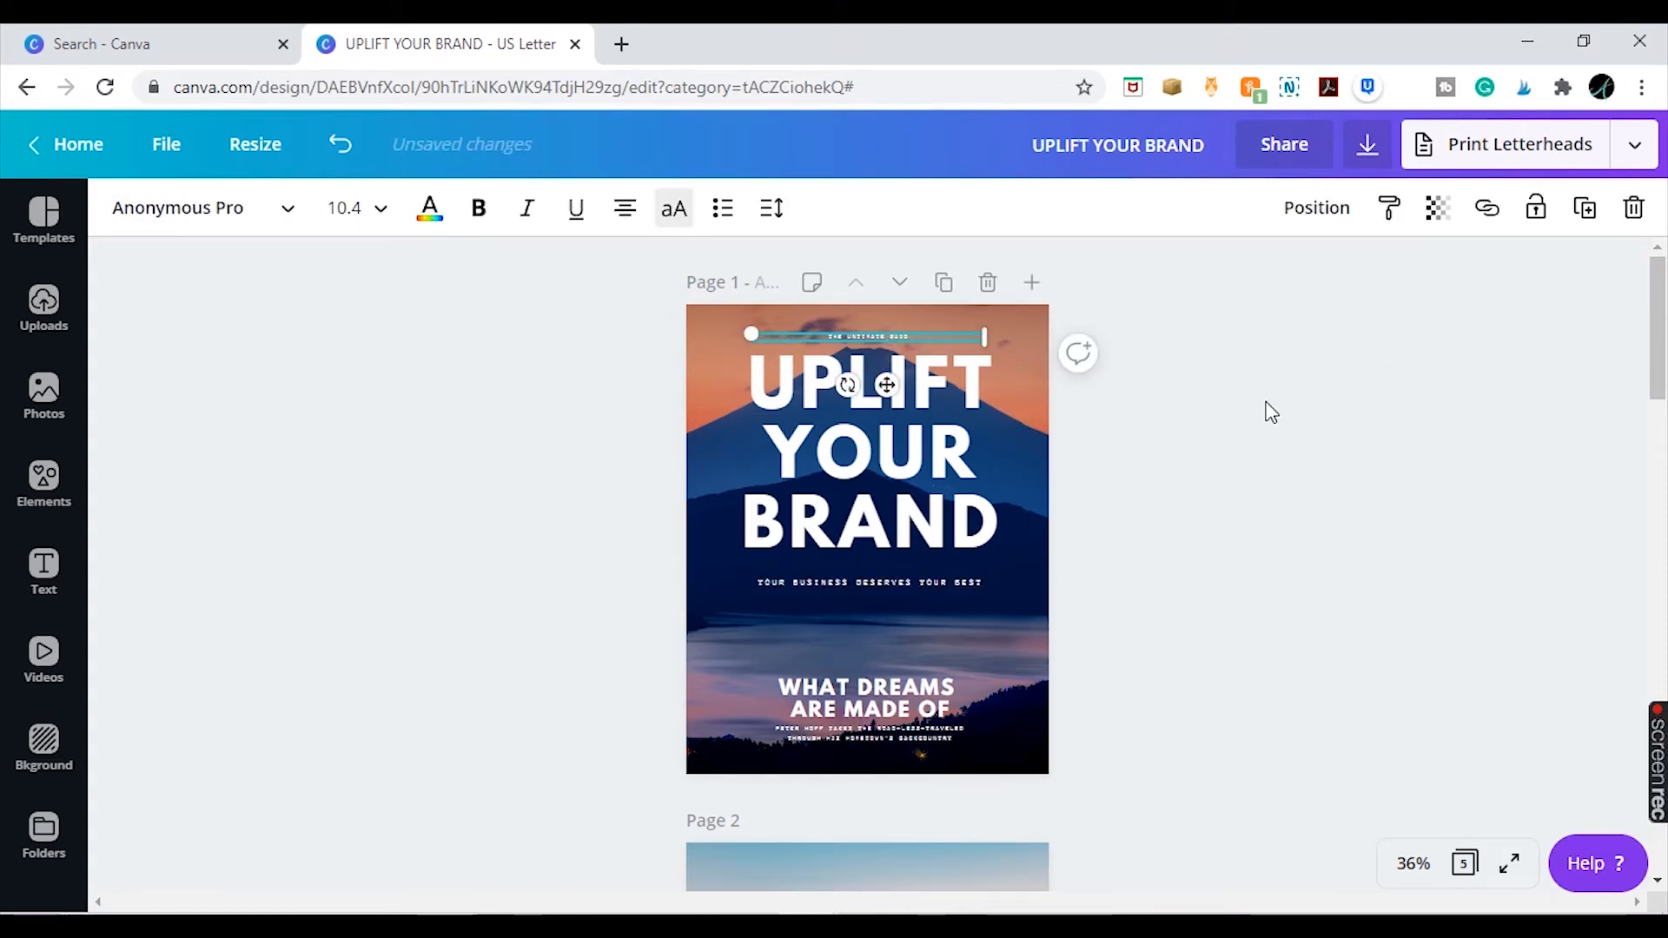
key("BackSpace")
key("BackSpace")
key("BackSpace")
key("BackSpace")
type("GUIDE TO BRANDING")
left_click(1358, 376)
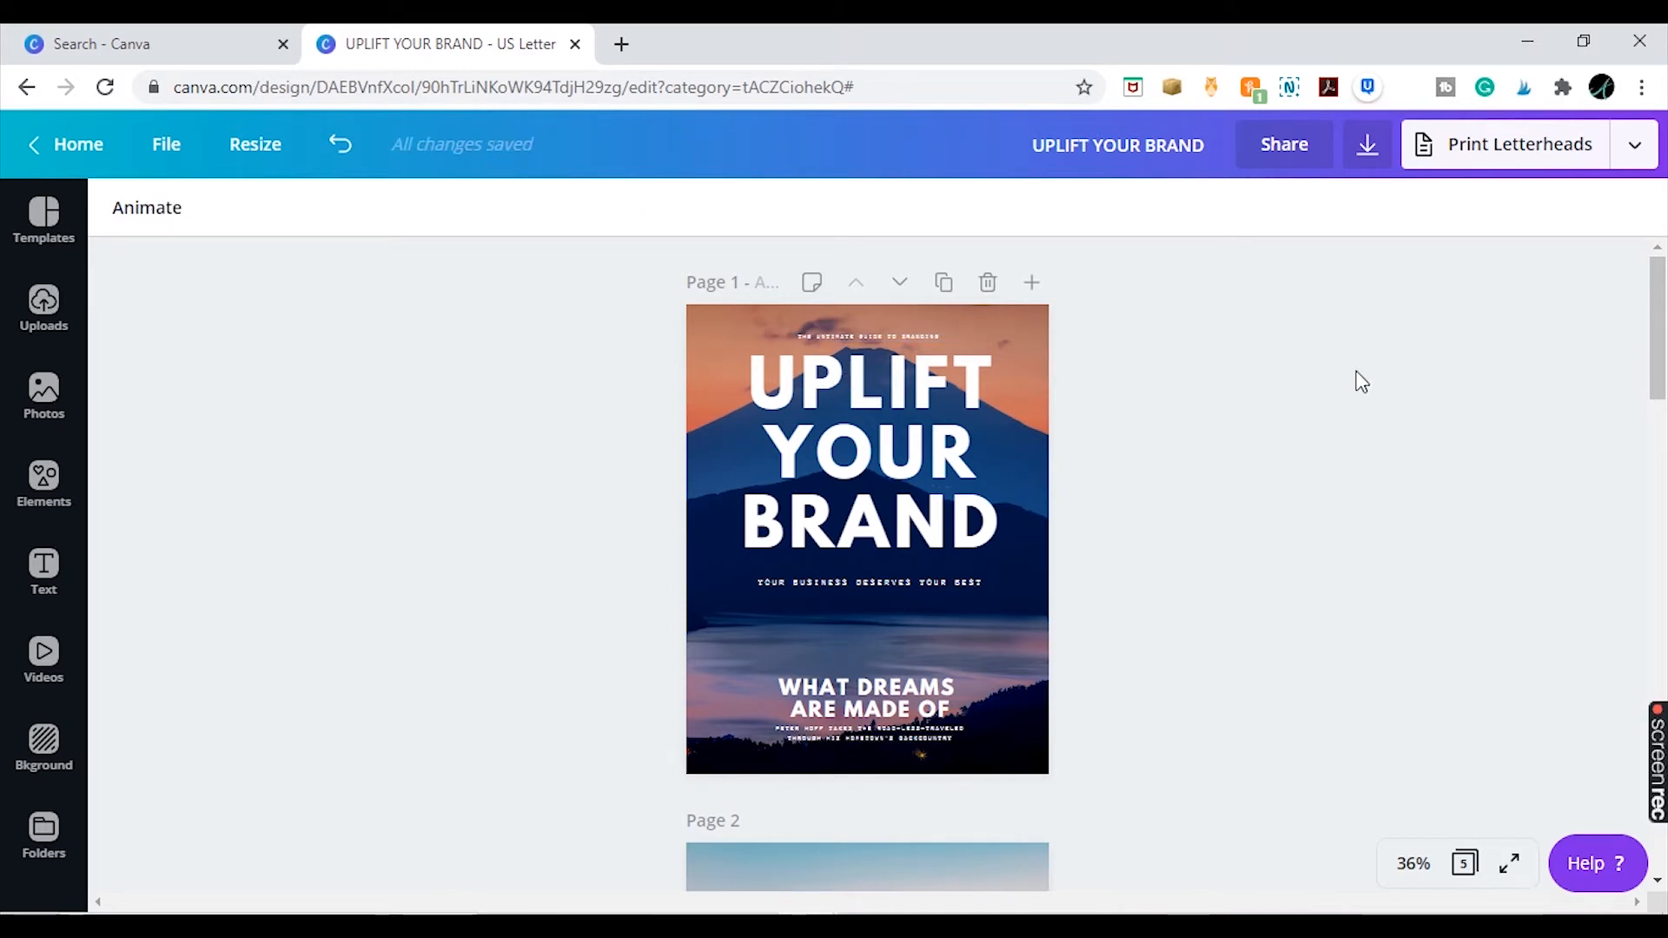
left_click_drag(909, 551, 914, 566)
left_click(684, 669)
Replace the cover's "WHAT DREAMS ARE MADE OF" heading with "AUTHOR" and "ACEHOUSE STUDIO" on two lines
double_click(907, 700)
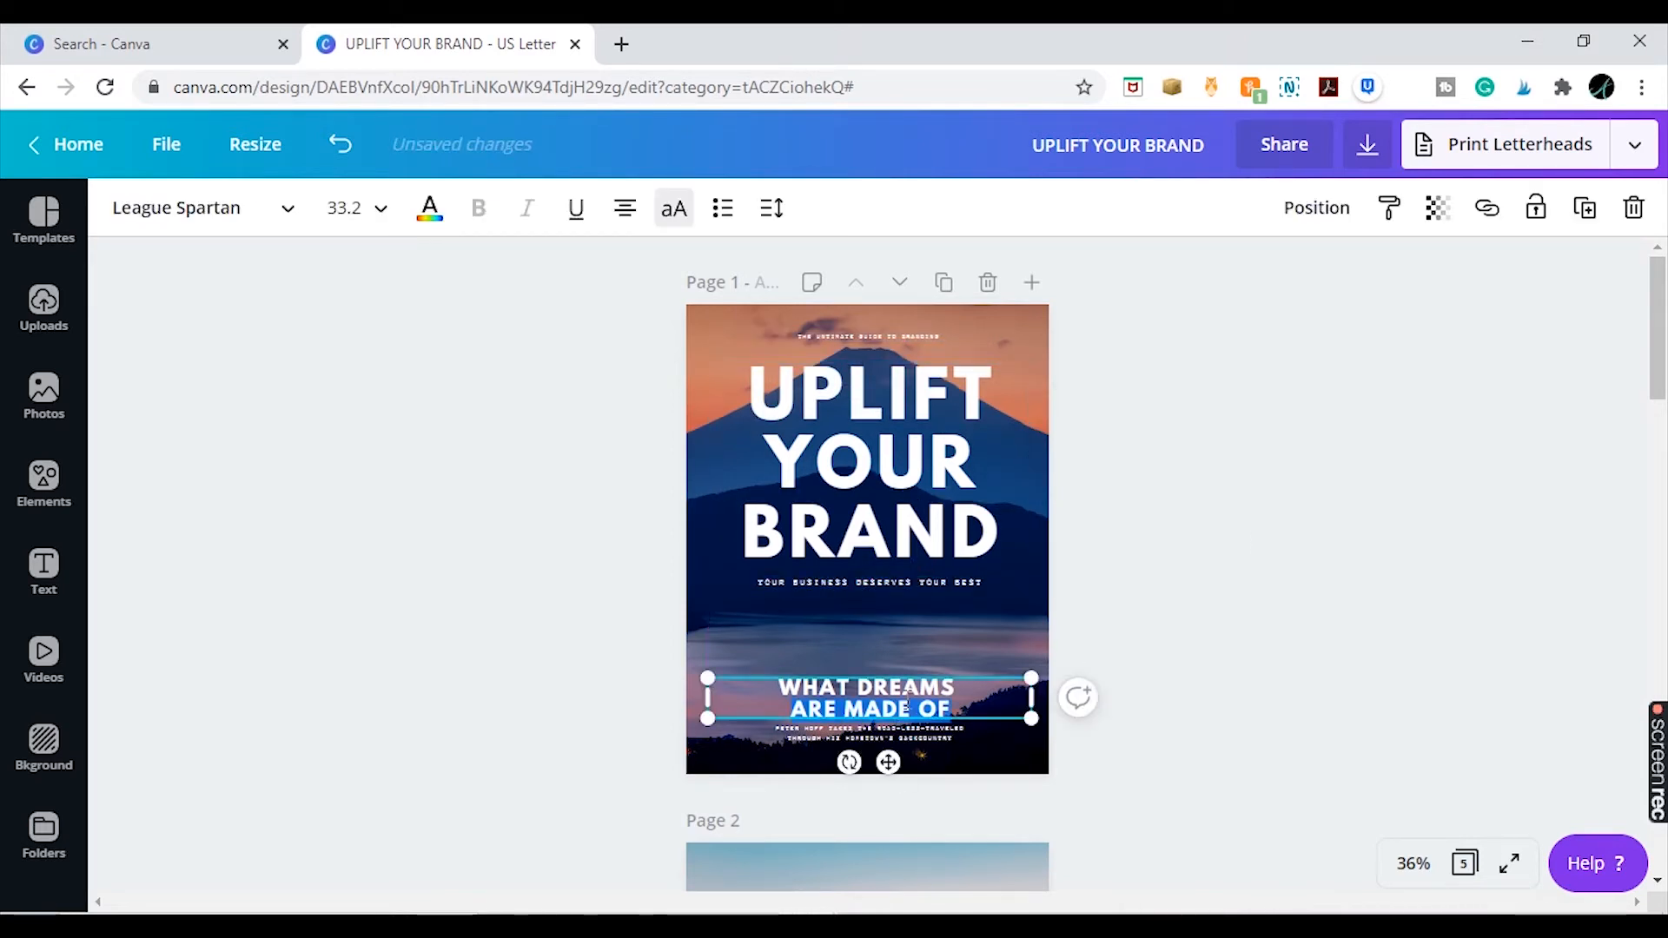
type("UTH")
key("BackSpace")
key("BackSpace")
key("BackSpace")
type("AUTHOR")
key("Return")
type("ACEHOUSE STUDIO")
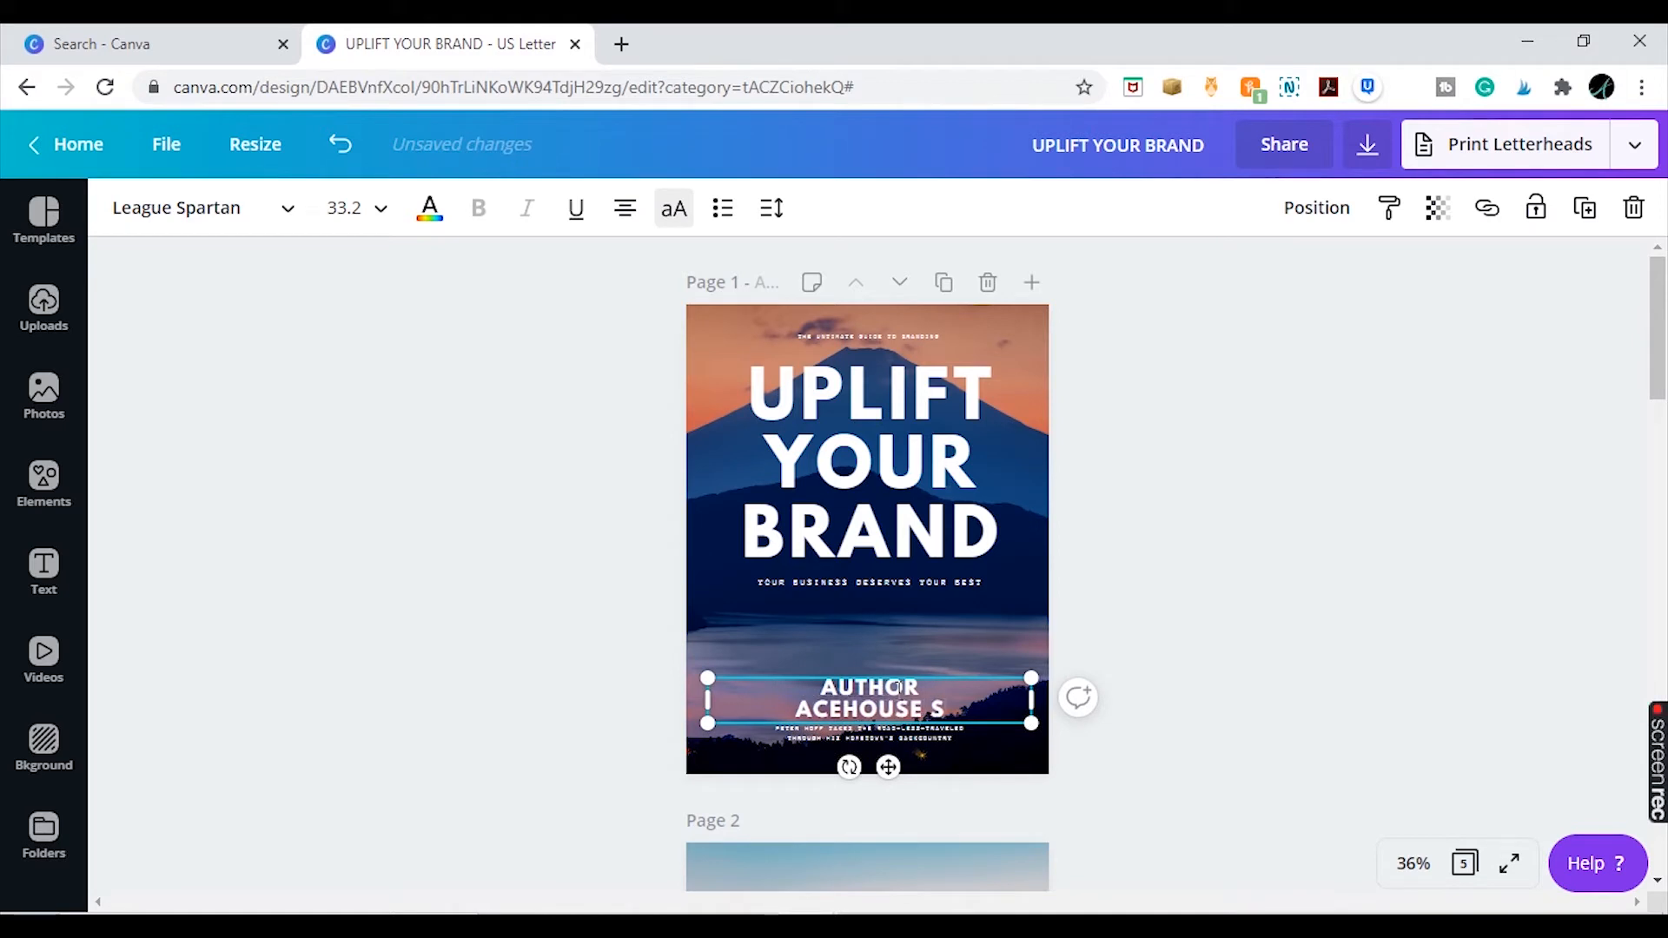
Delete the small two-line text beneath the author heading on the cover
left_click(878, 737)
left_click(882, 737)
key("Delete")
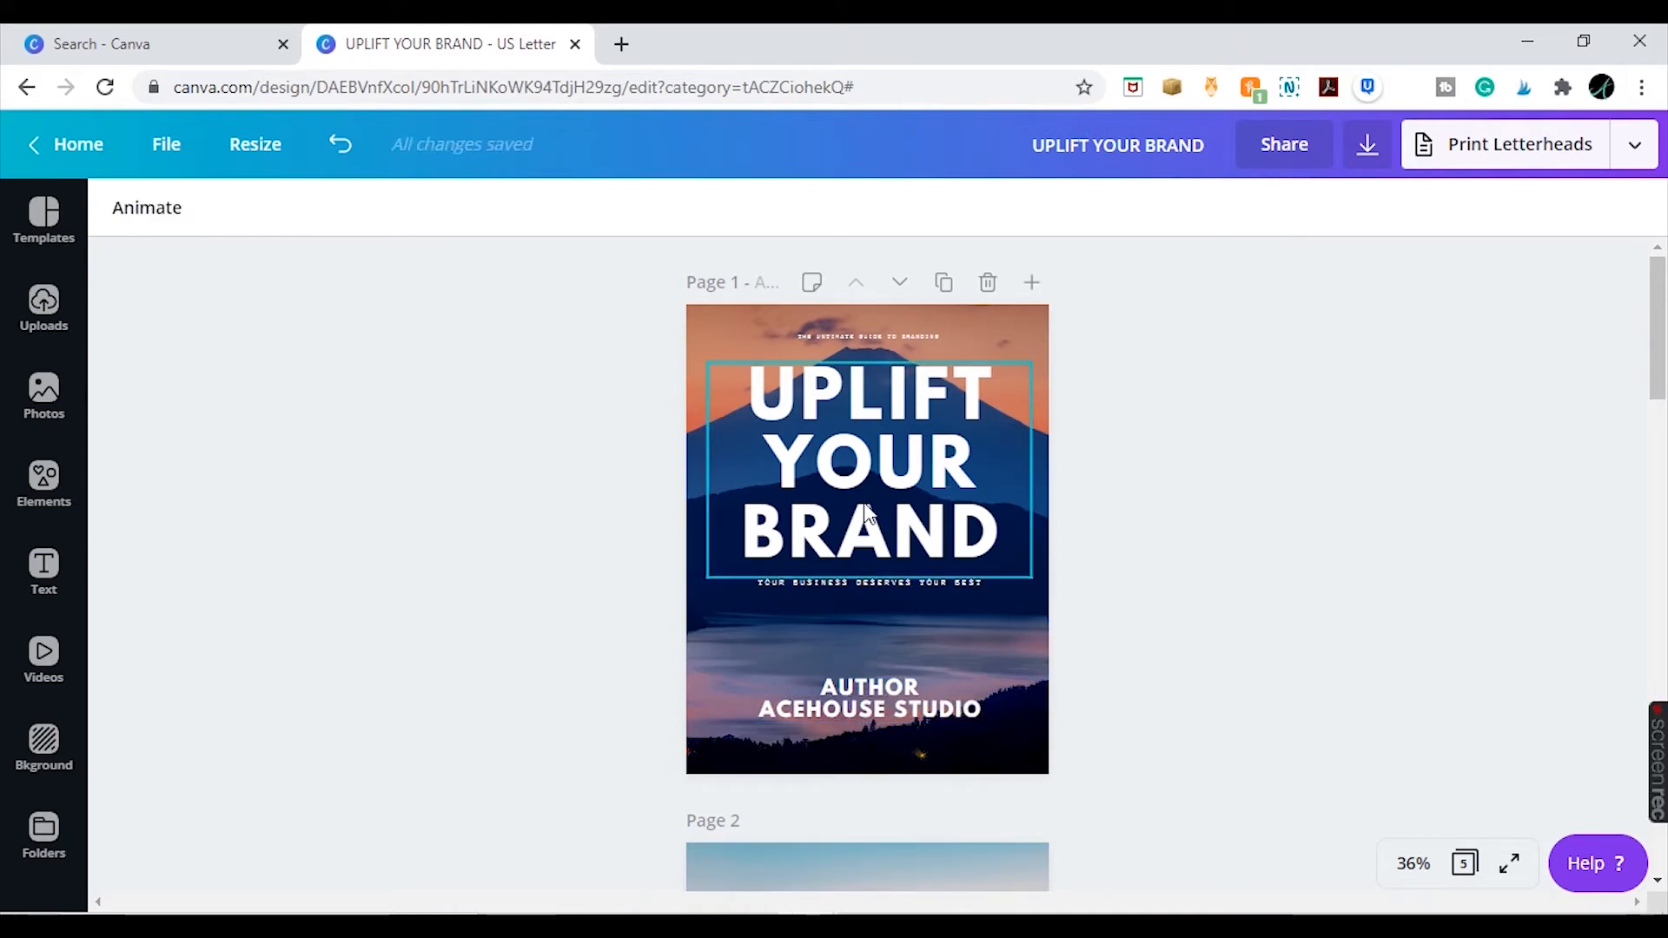
Replace the cover's mountain background with the stock photo of a woman at a laptop found under "WORK"
left_click(717, 358)
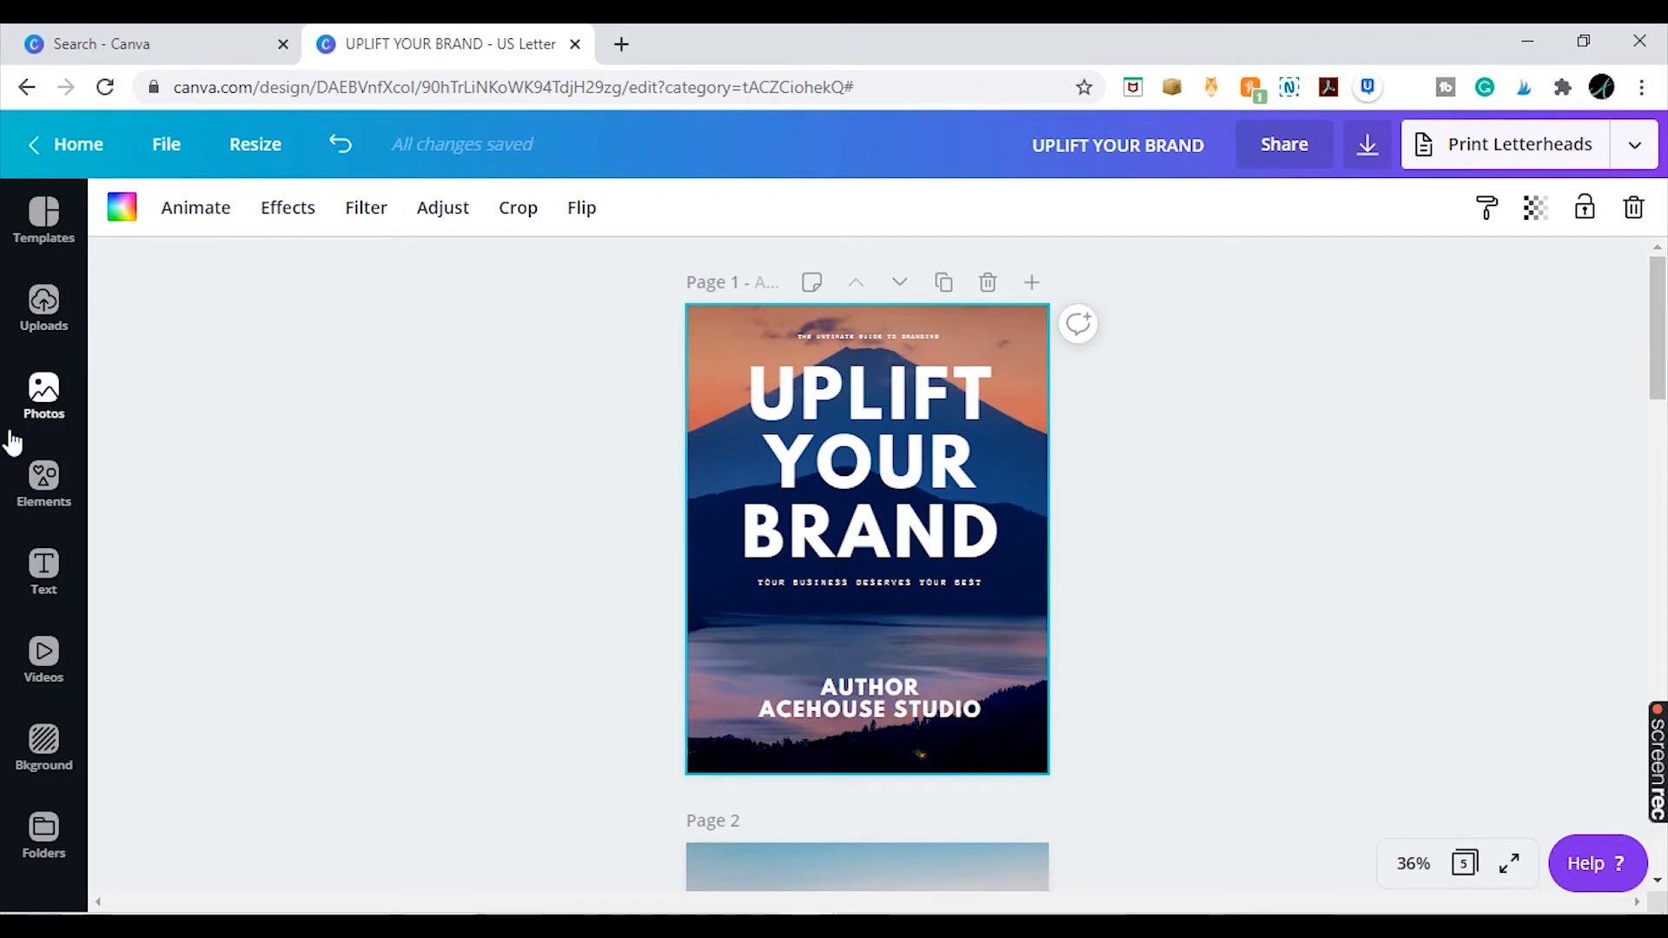
left_click(46, 400)
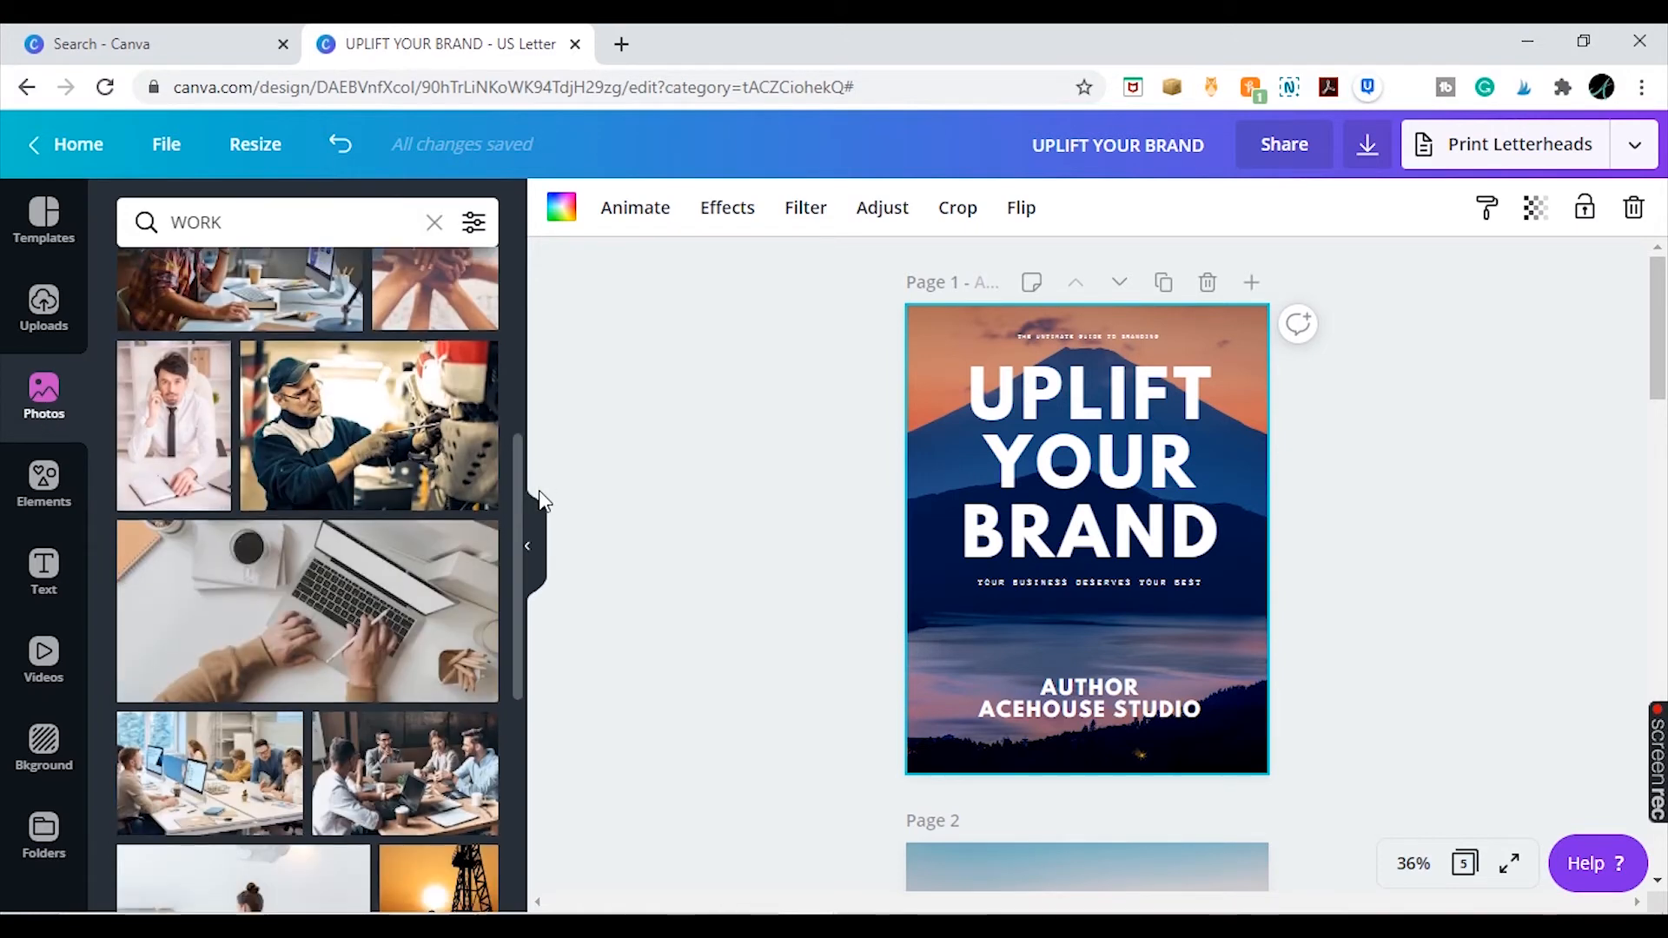
scroll(462, 569, "up", 3)
left_click_drag(460, 569, 912, 707)
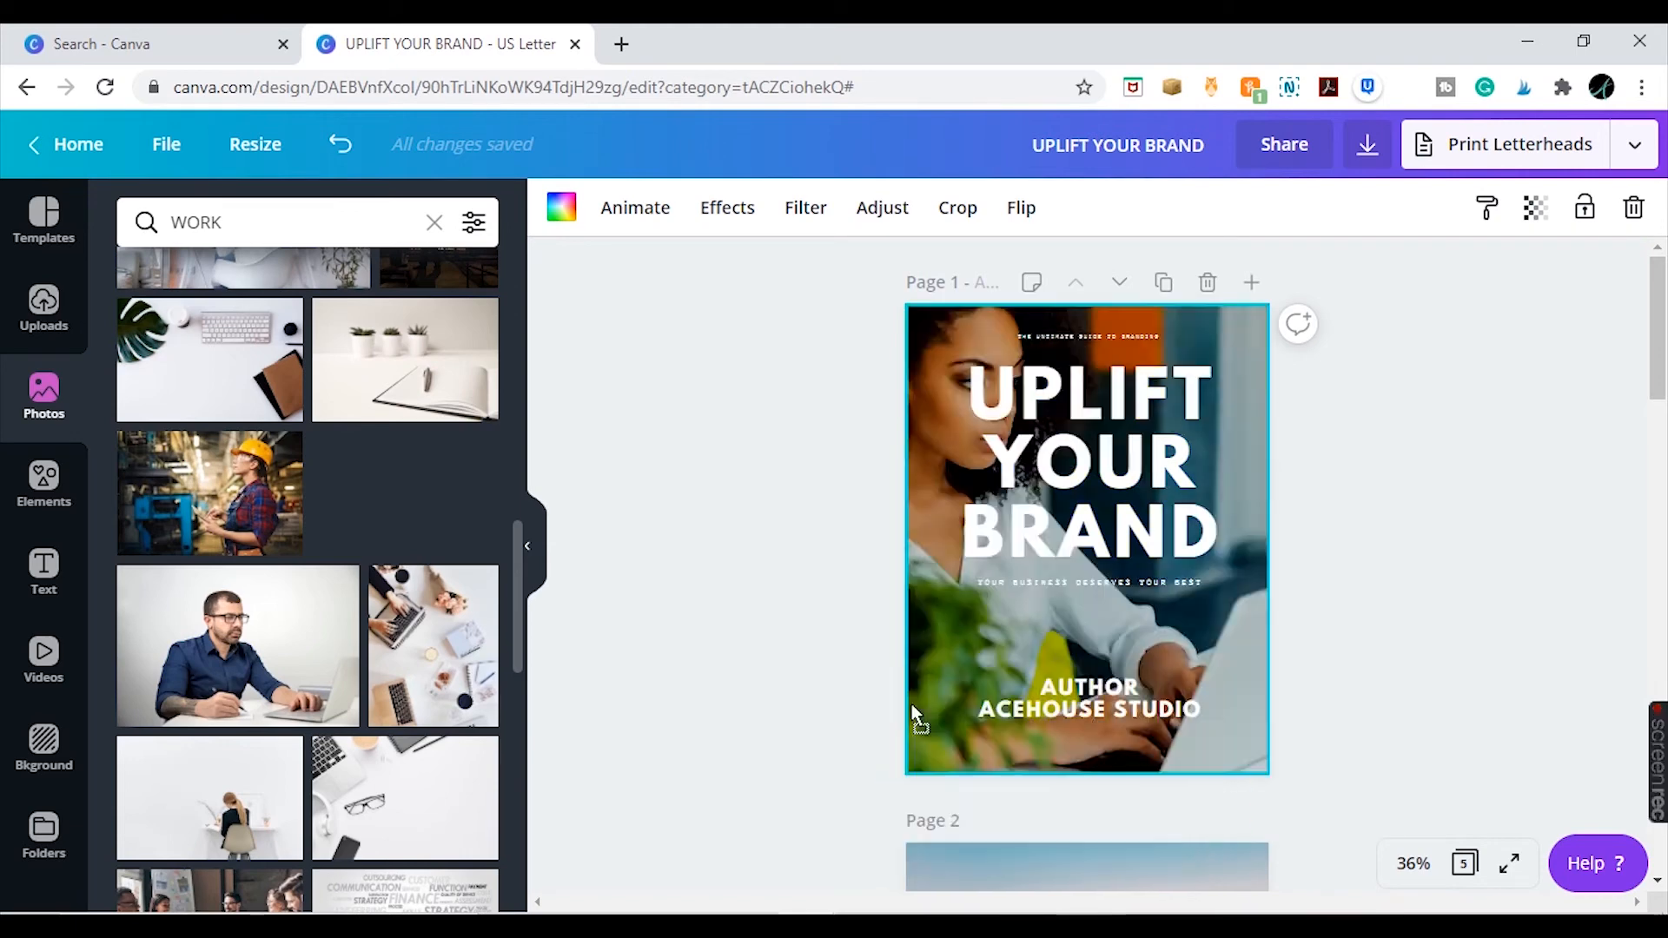
left_click(1560, 394)
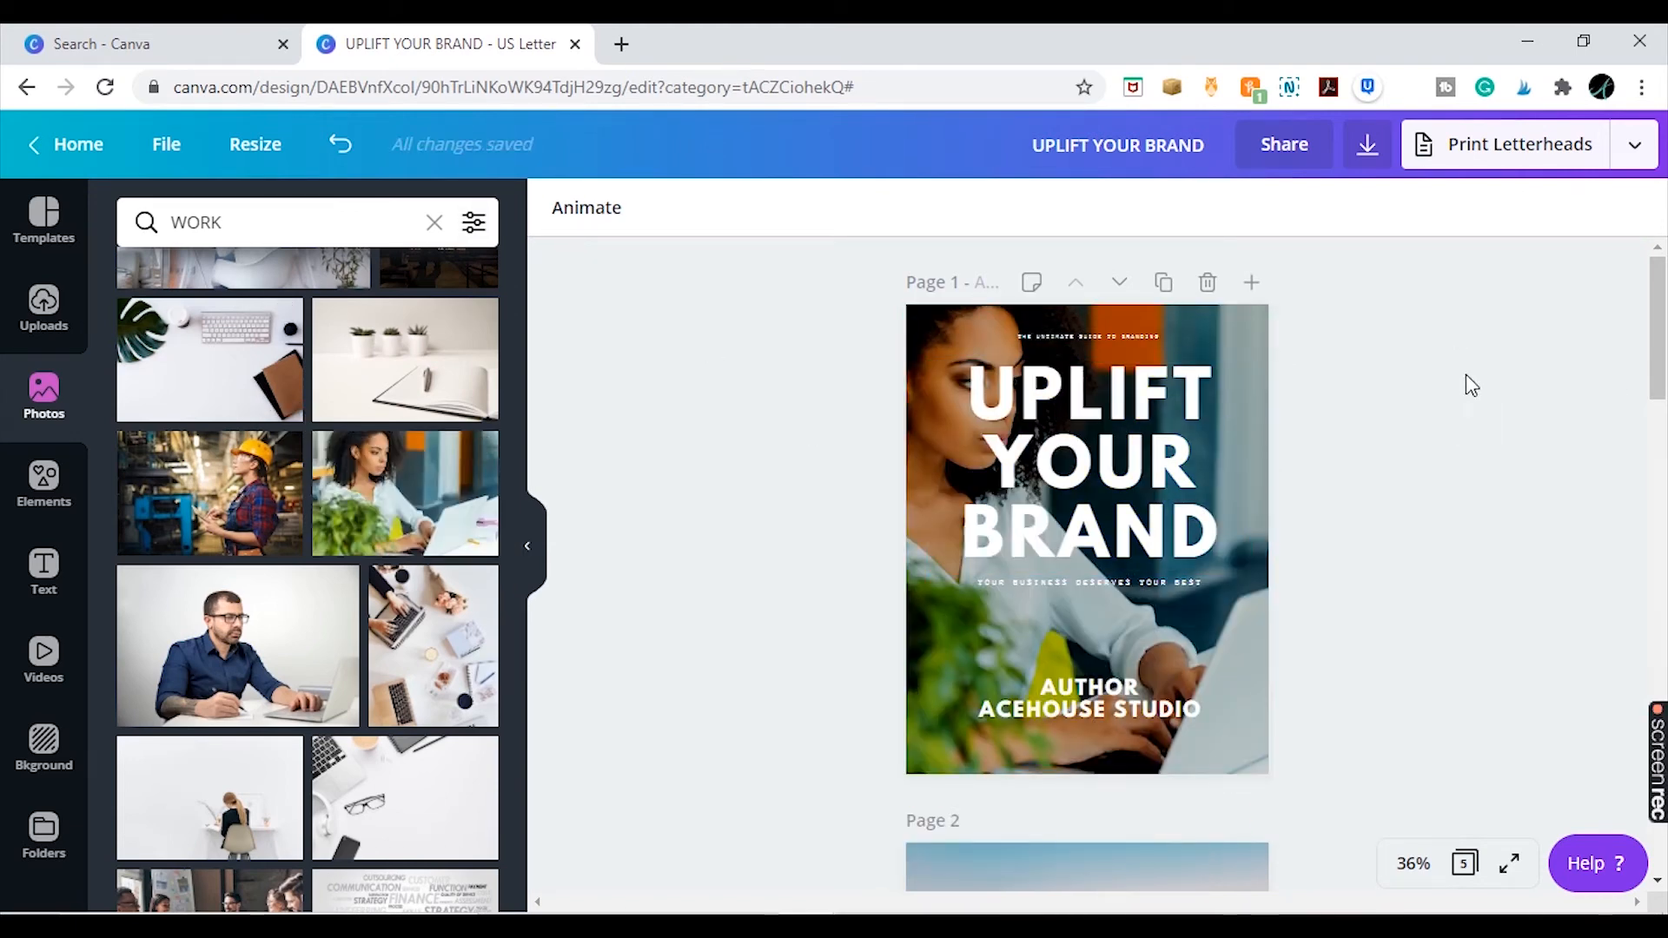
Replace the mountain header image on page 2 with the desk photo showing a keyboard, leaf and brown notebook
left_click_drag(1664, 361, 1664, 466)
left_click_drag(1665, 489, 1663, 460)
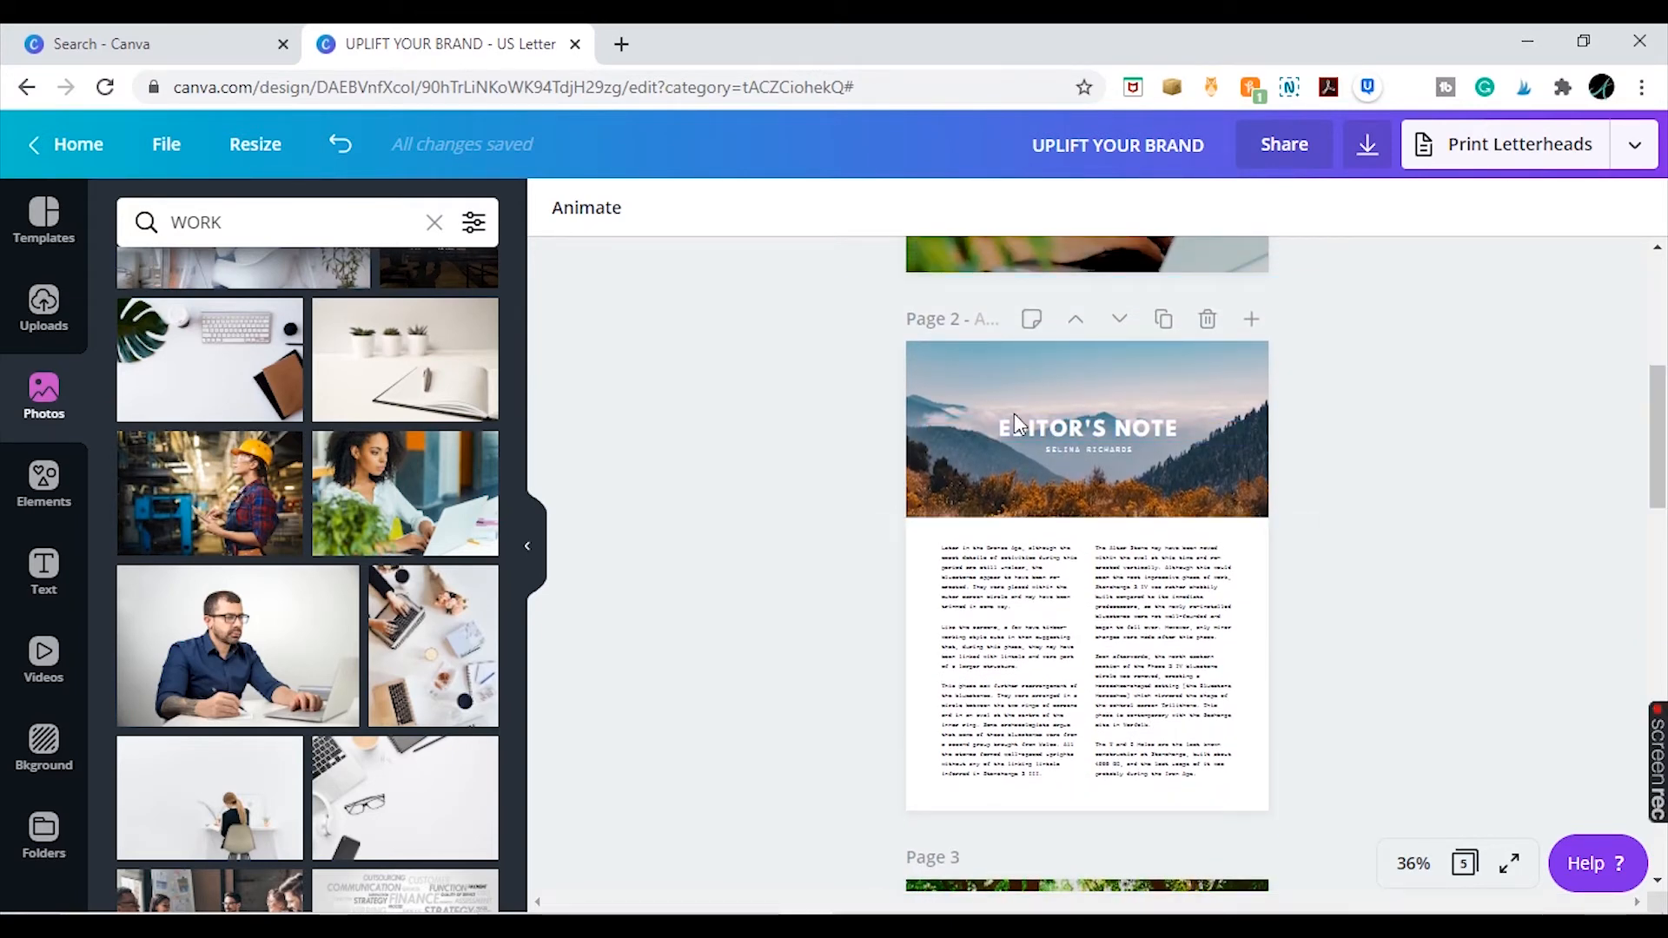
left_click(1056, 384)
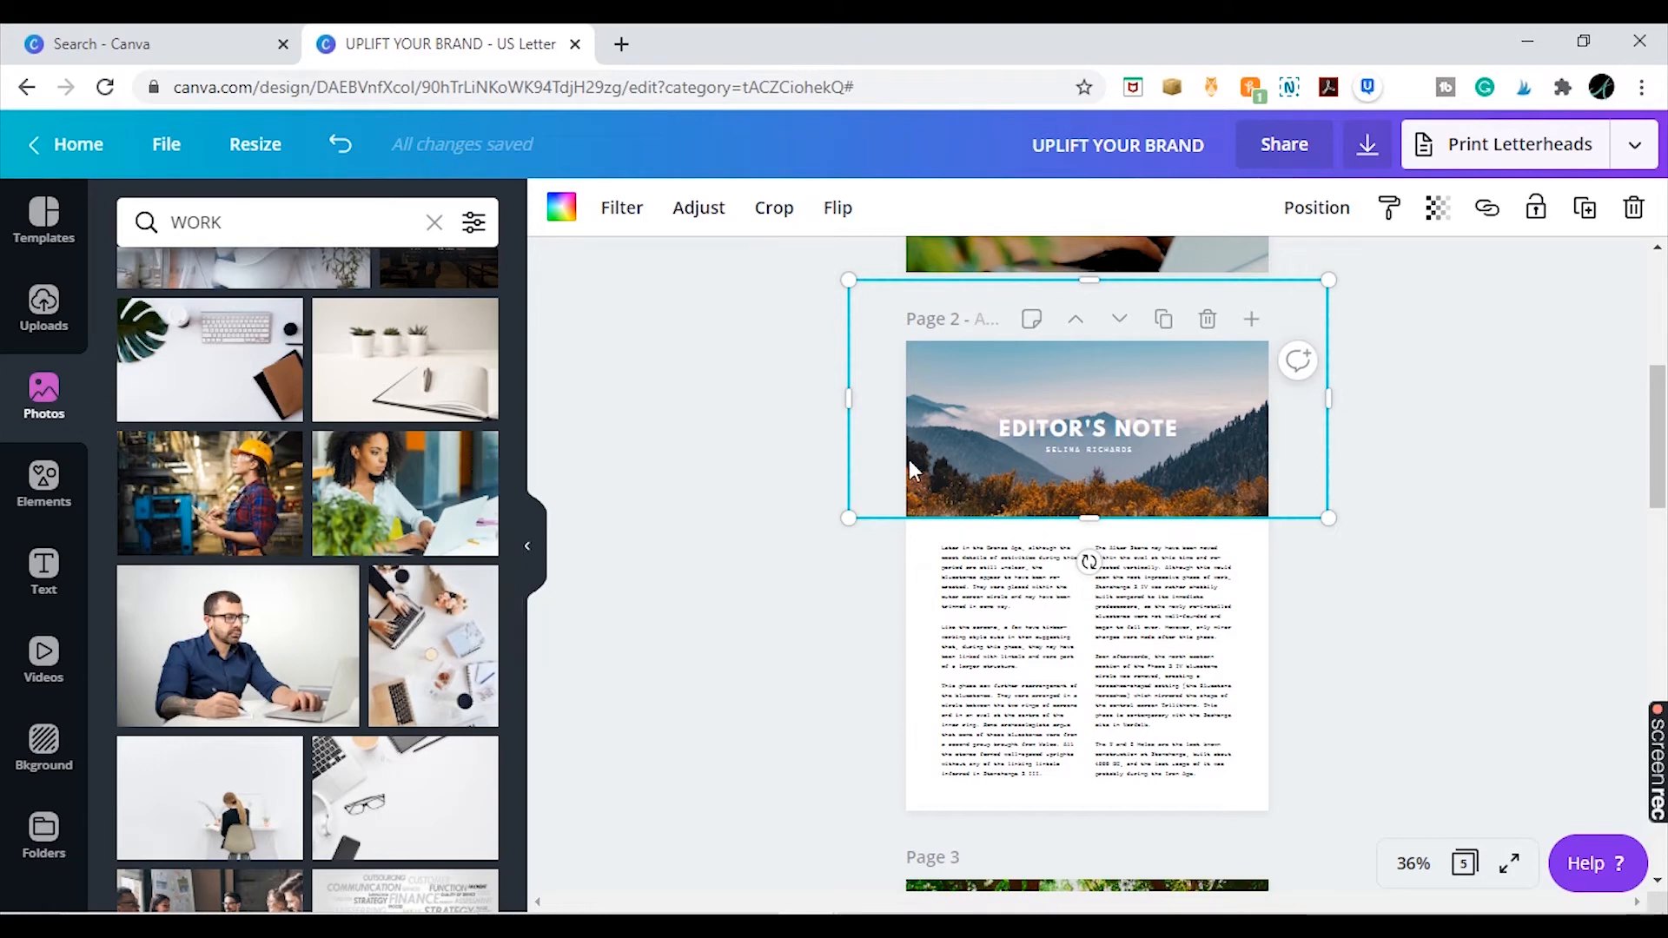
left_click_drag(210, 359, 1199, 400)
Recolour the "EDITOR'S NOTE" heading on page 2 teal green and the name below it black
left_click(867, 214)
left_click(142, 644)
left_click(1373, 495)
left_click(1091, 450)
left_click(869, 210)
left_click(208, 644)
left_click(1455, 445)
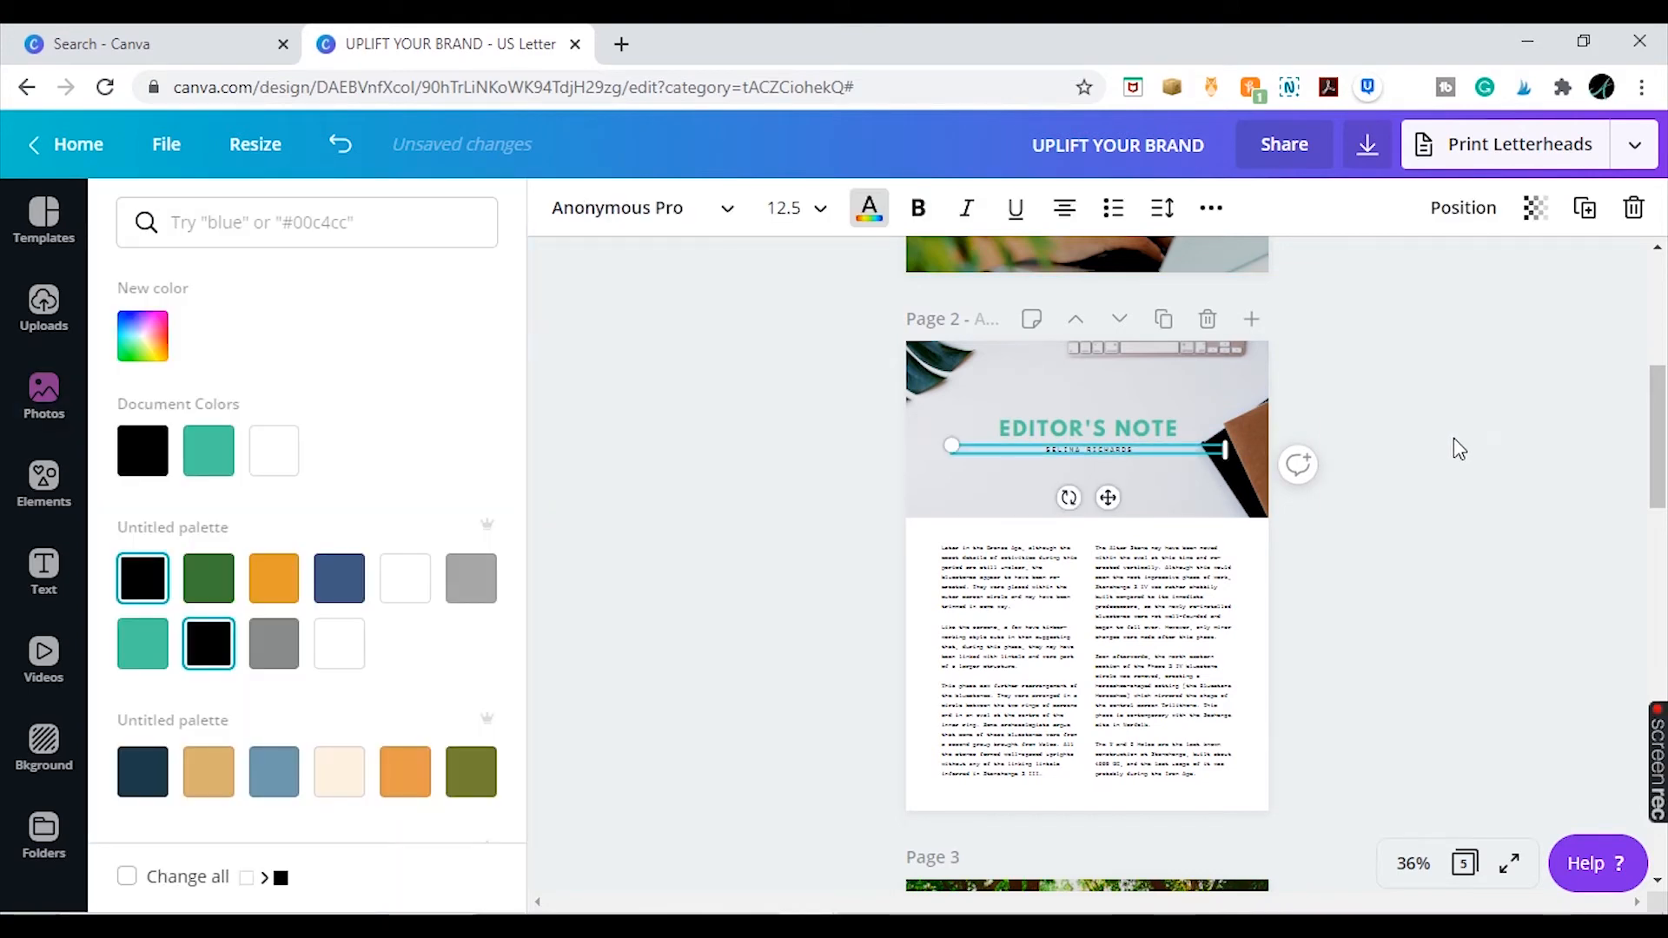
left_click(1458, 448)
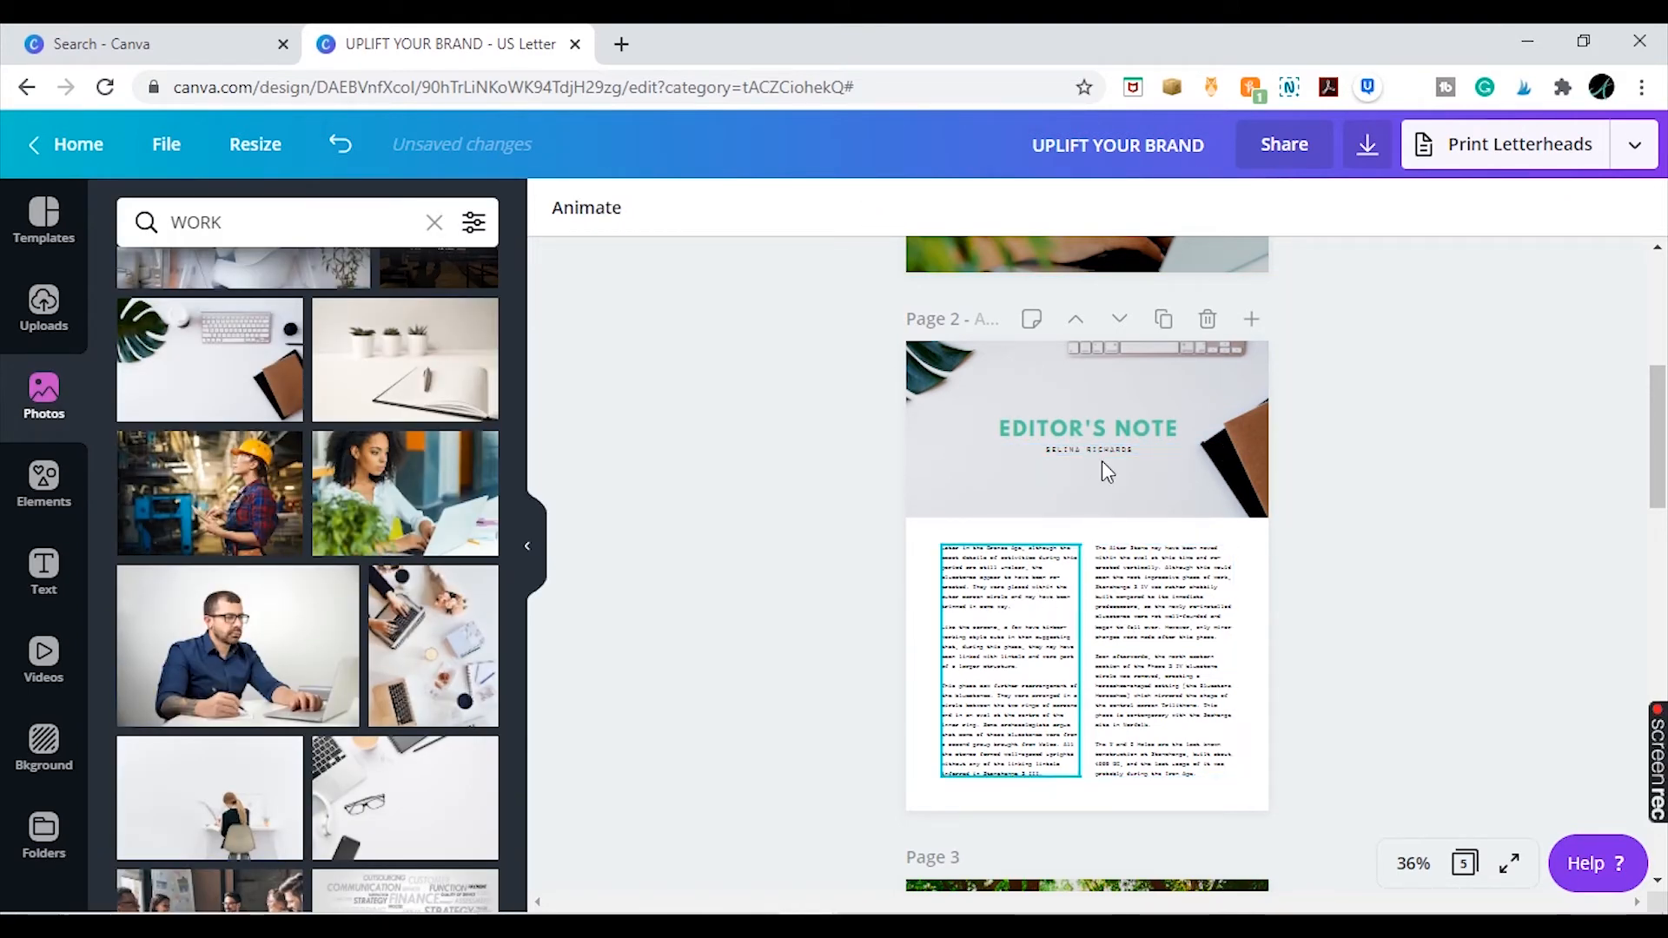
left_click(1008, 598)
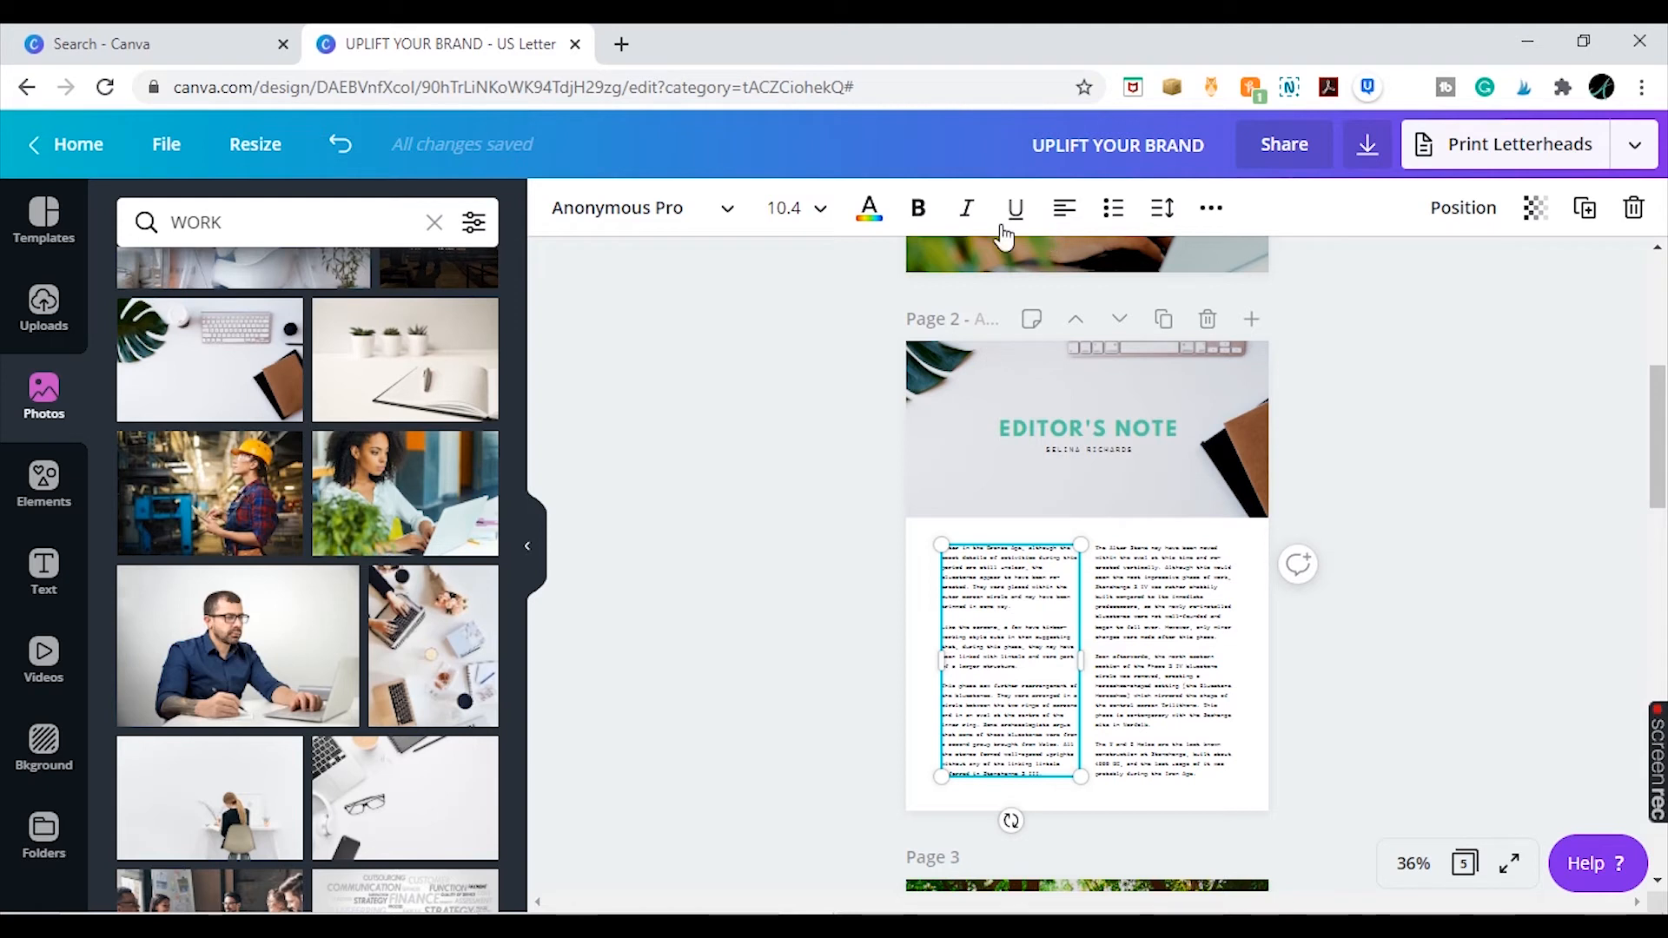
left_click(789, 213)
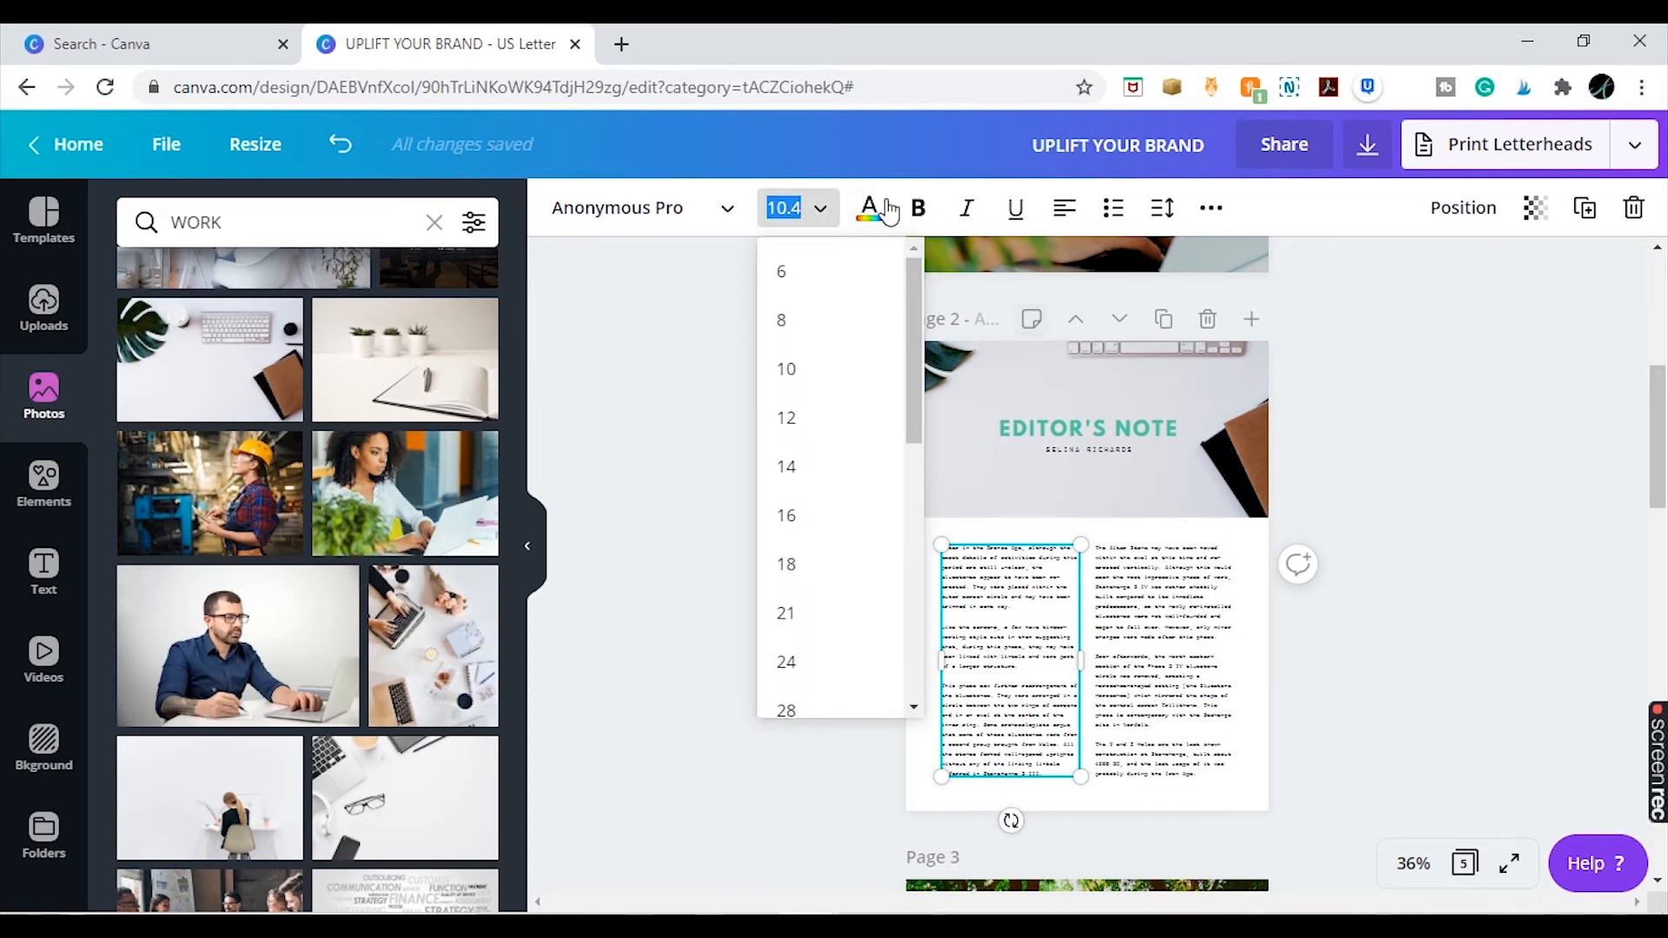
left_click(1503, 460)
left_click(1501, 458)
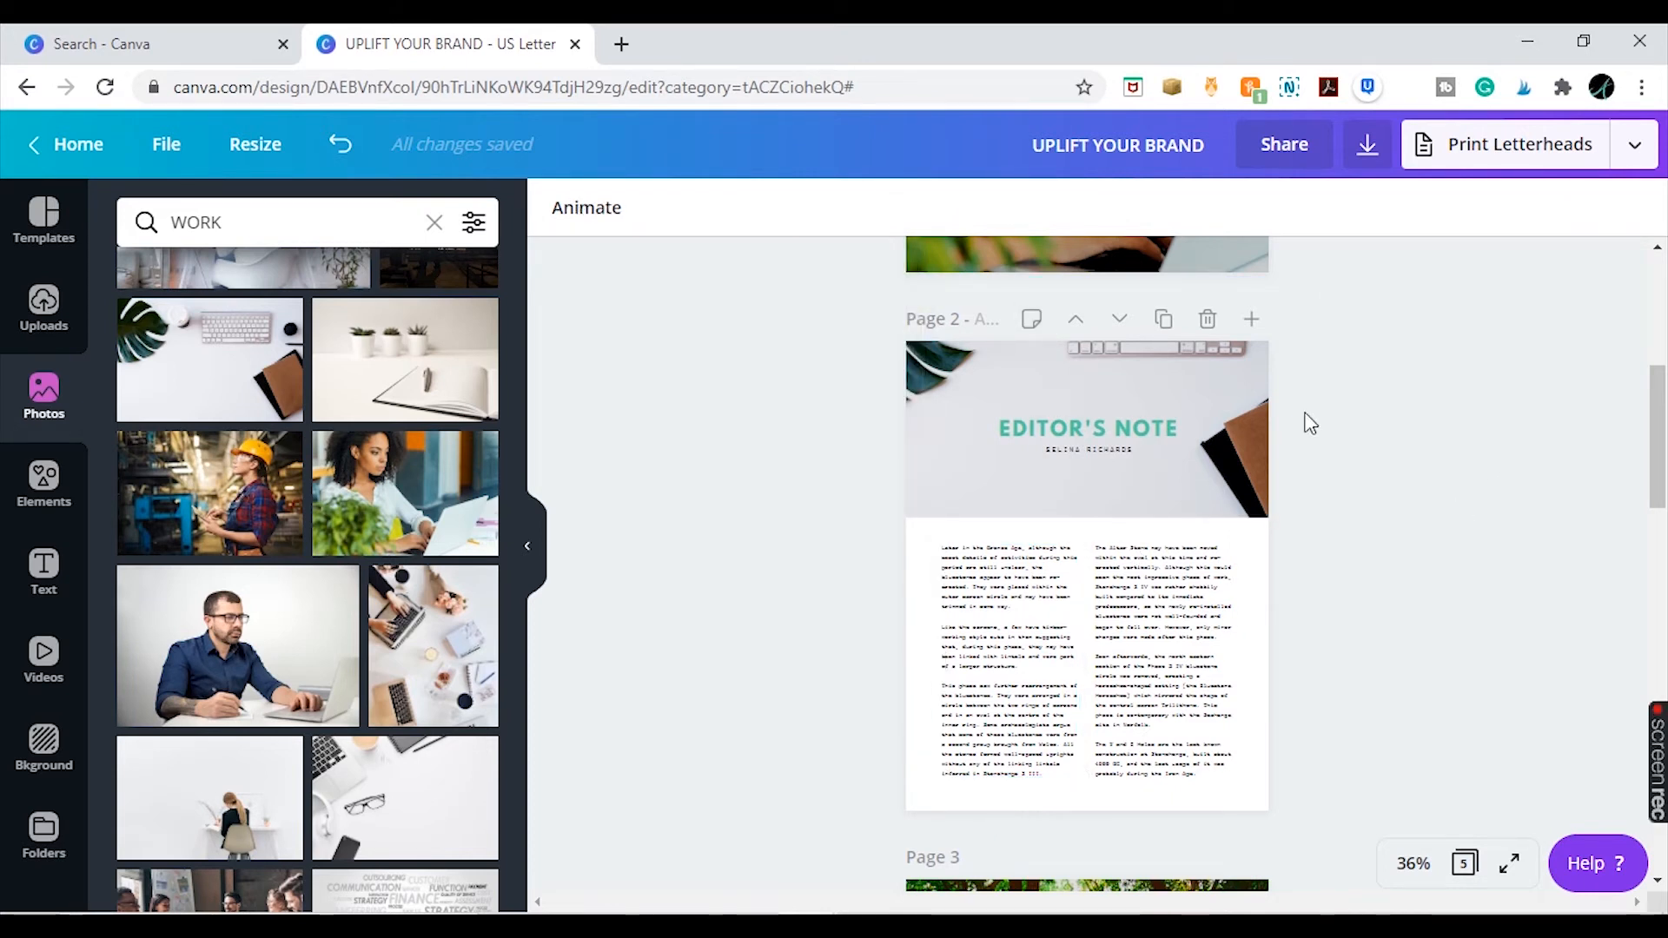
Move the photo collage page at the end of the document up one place to become page 4
left_click_drag(1663, 416, 1659, 764)
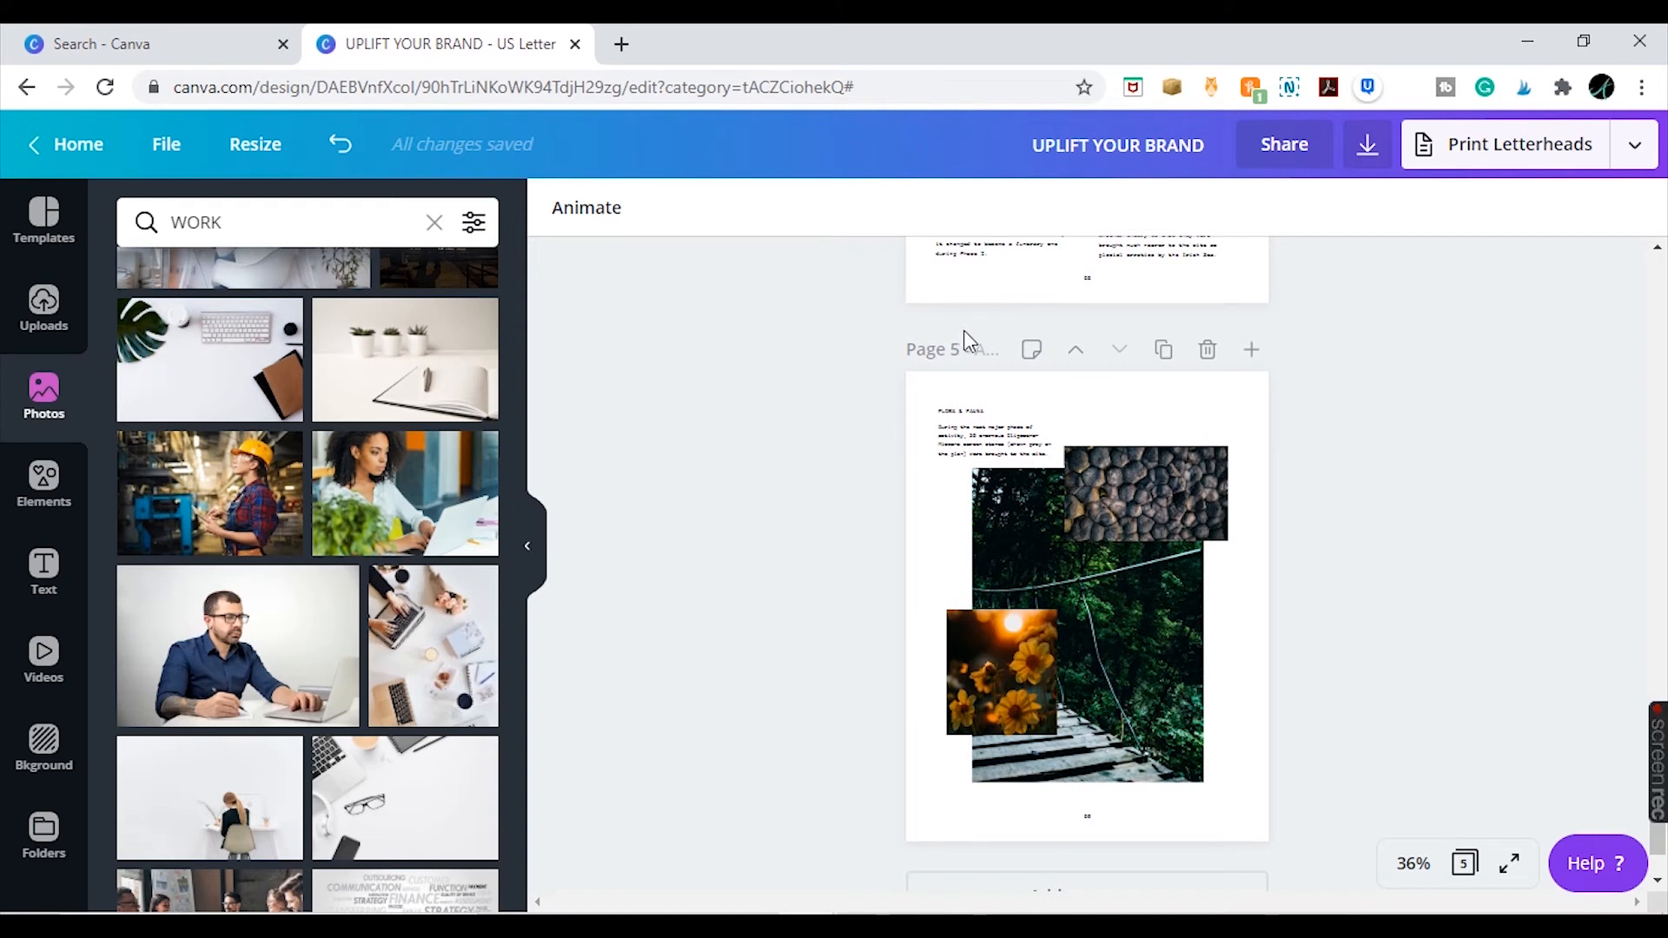
left_click(1078, 352)
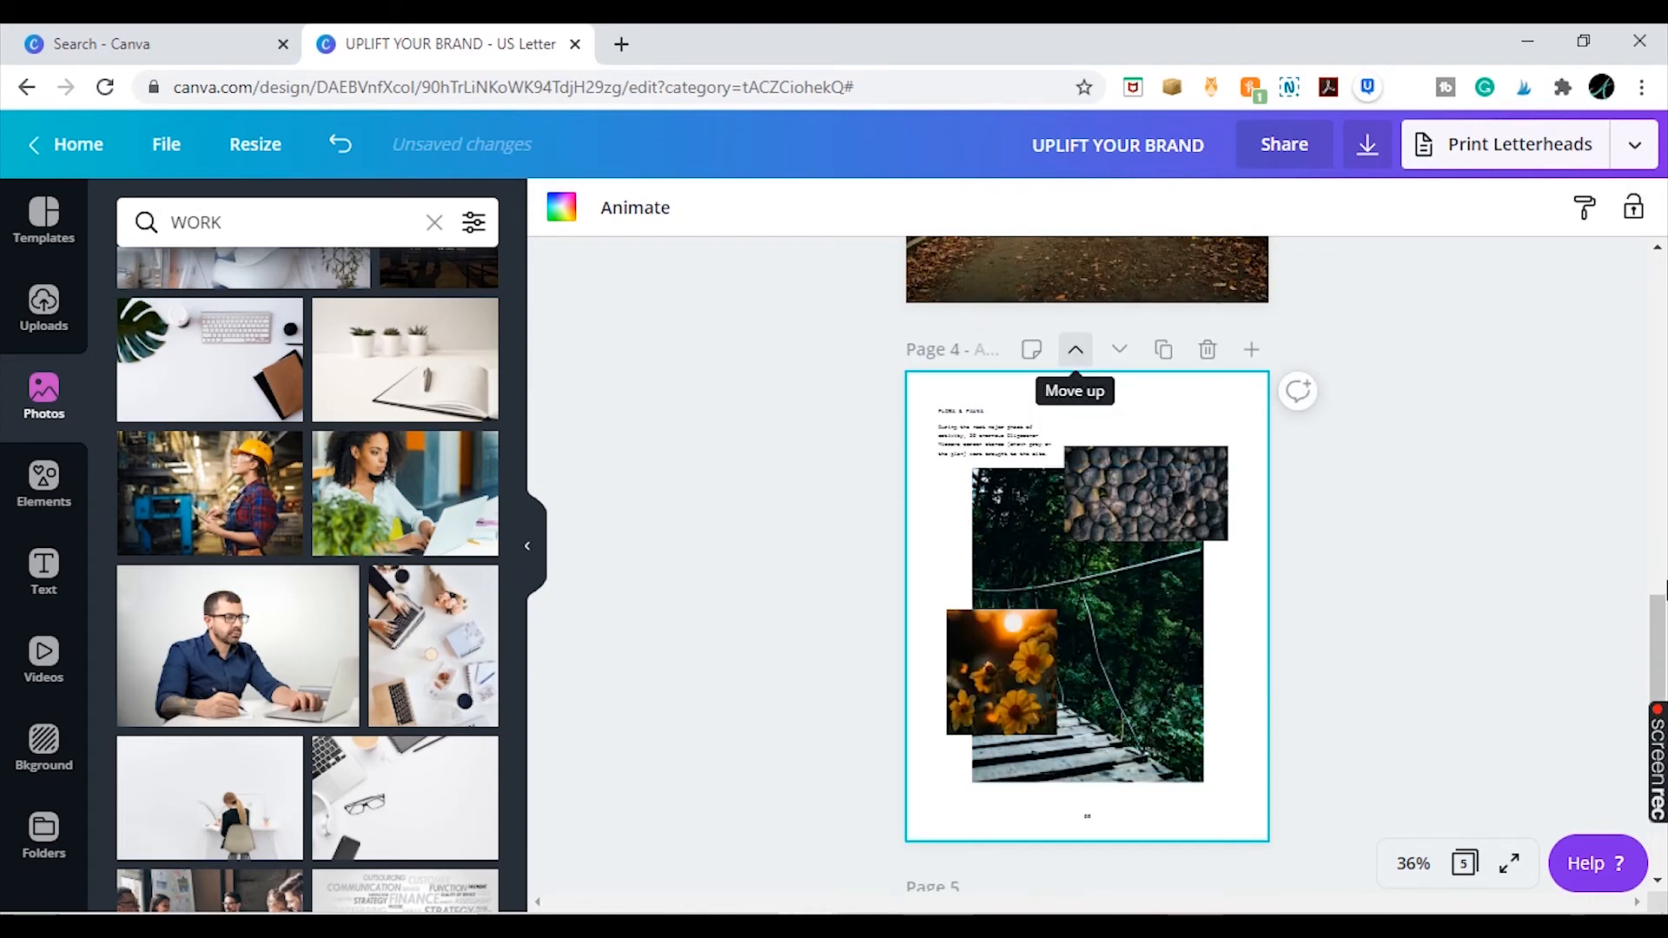
Move the photo collage page up one more place so it becomes page 3
scroll(1662, 623, "up", 3)
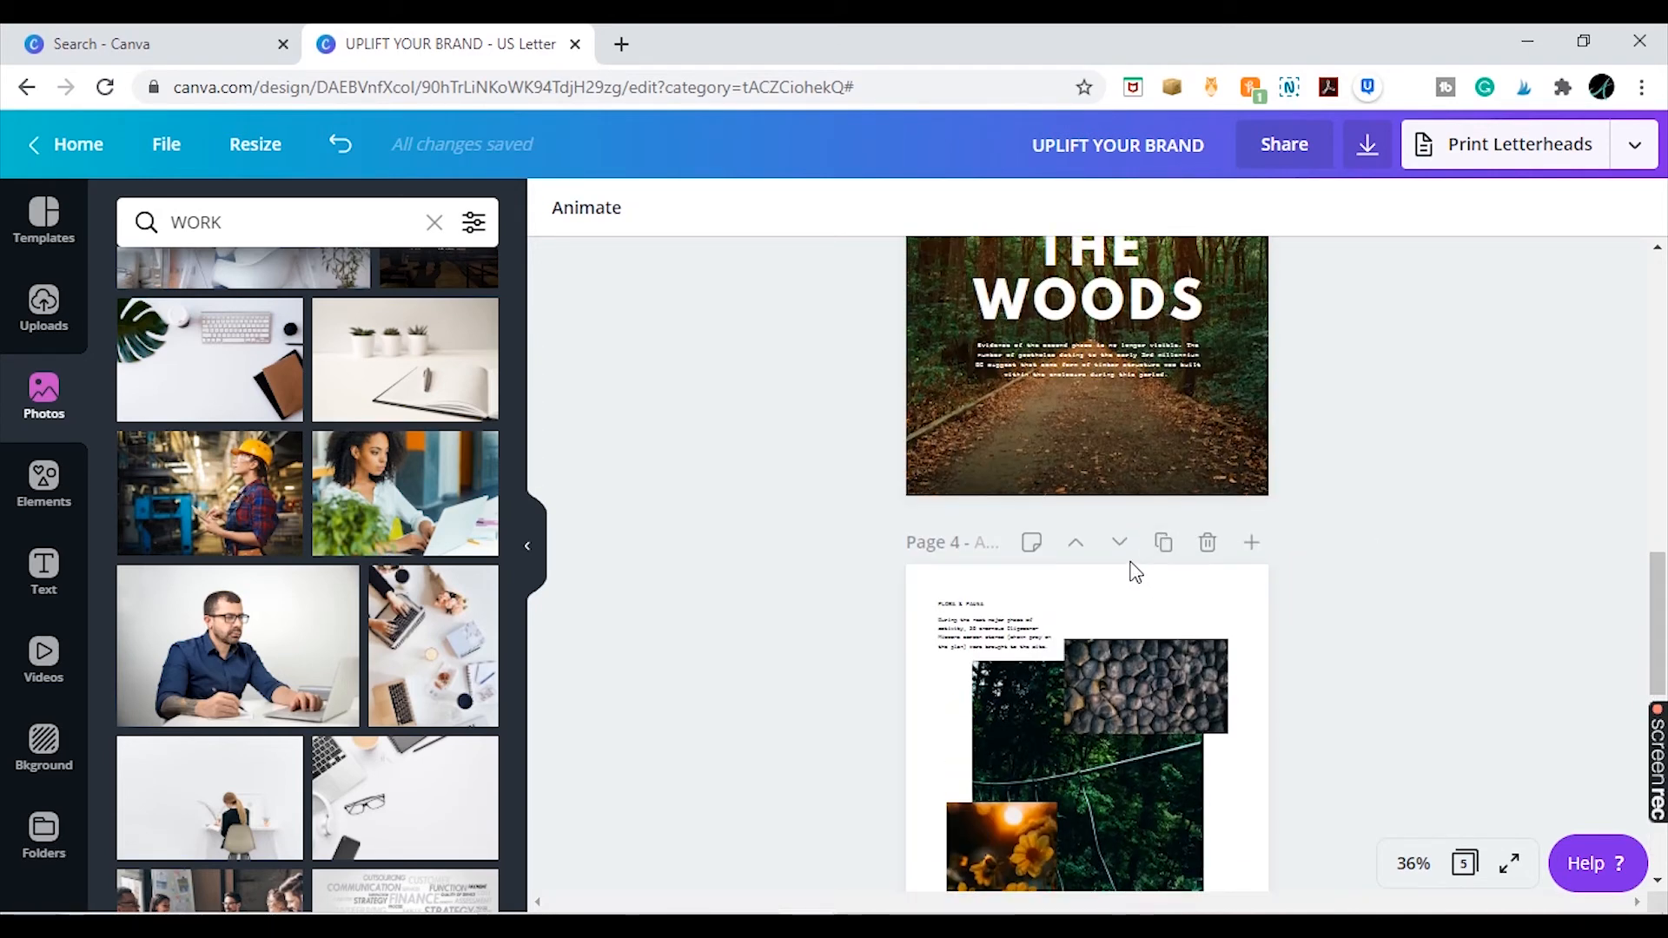
left_click(1076, 542)
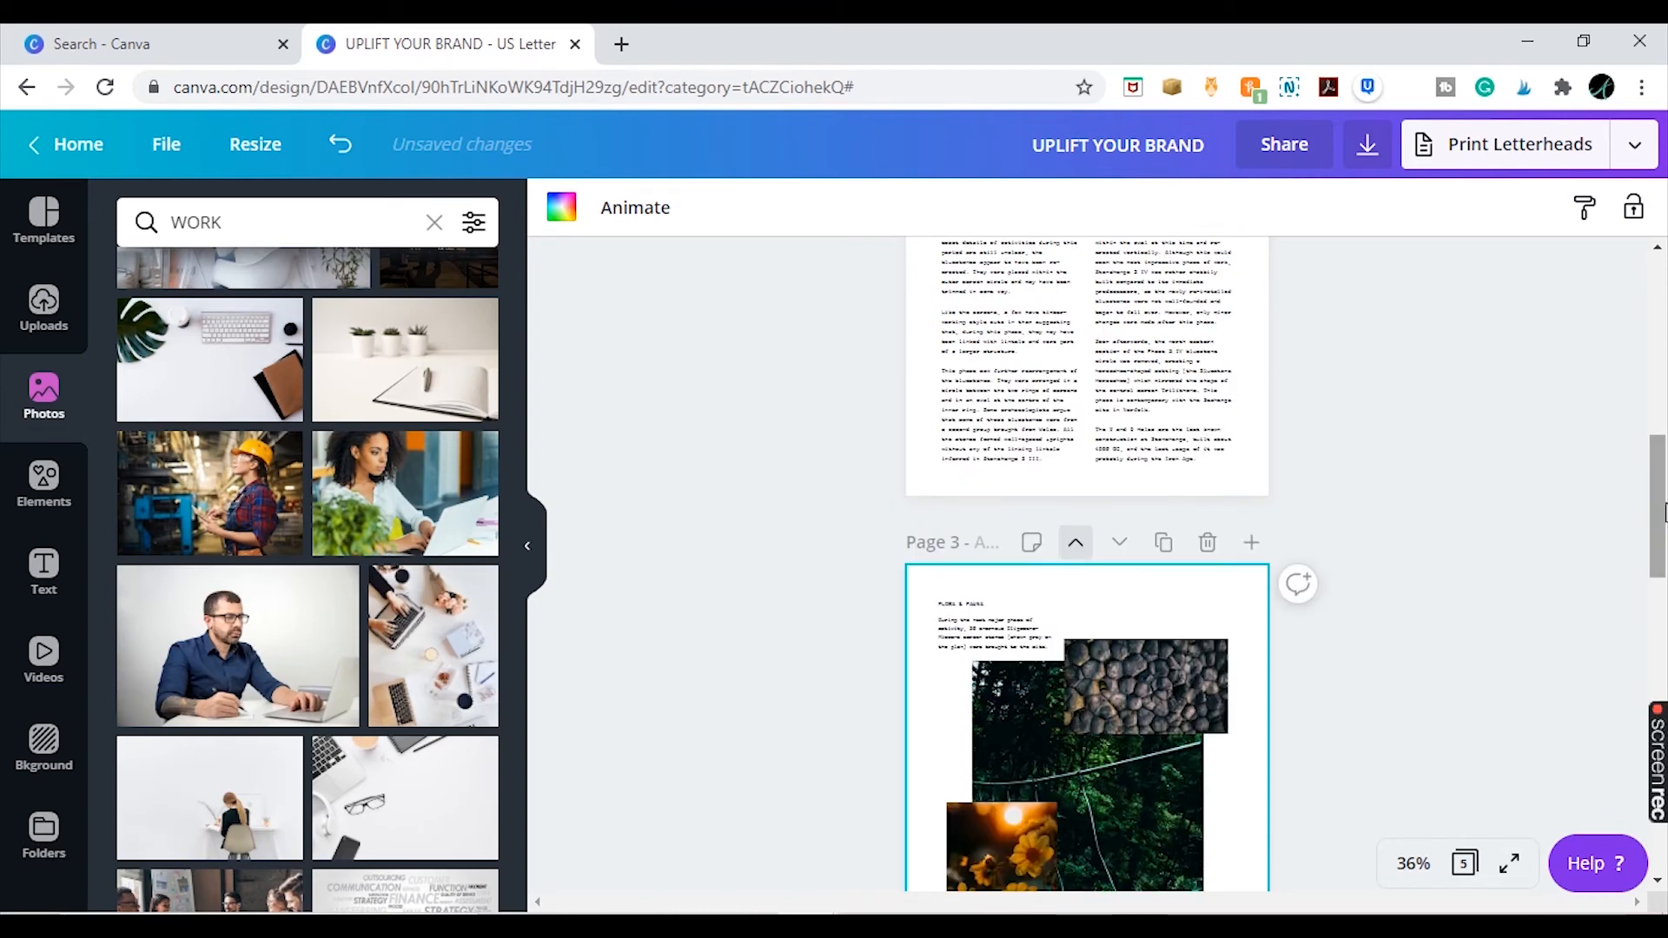
scroll(1663, 512, "up", 6)
scroll(1664, 530, "down", 7)
scroll(1664, 546, "down", 3)
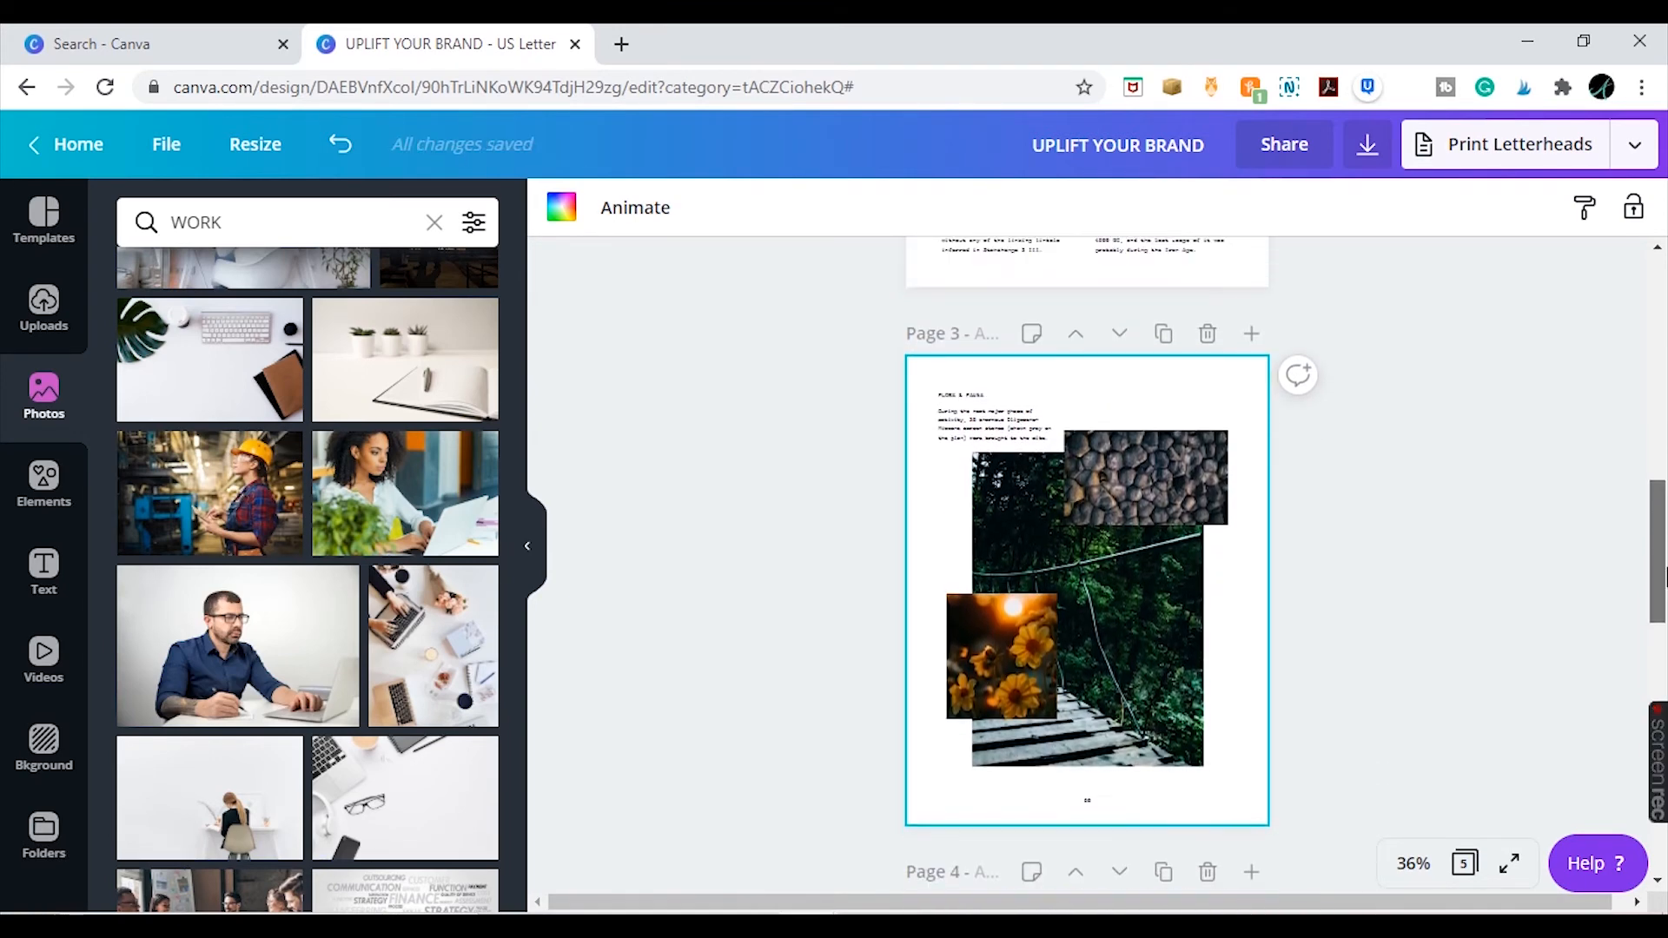
scroll(1663, 556, "up", 10)
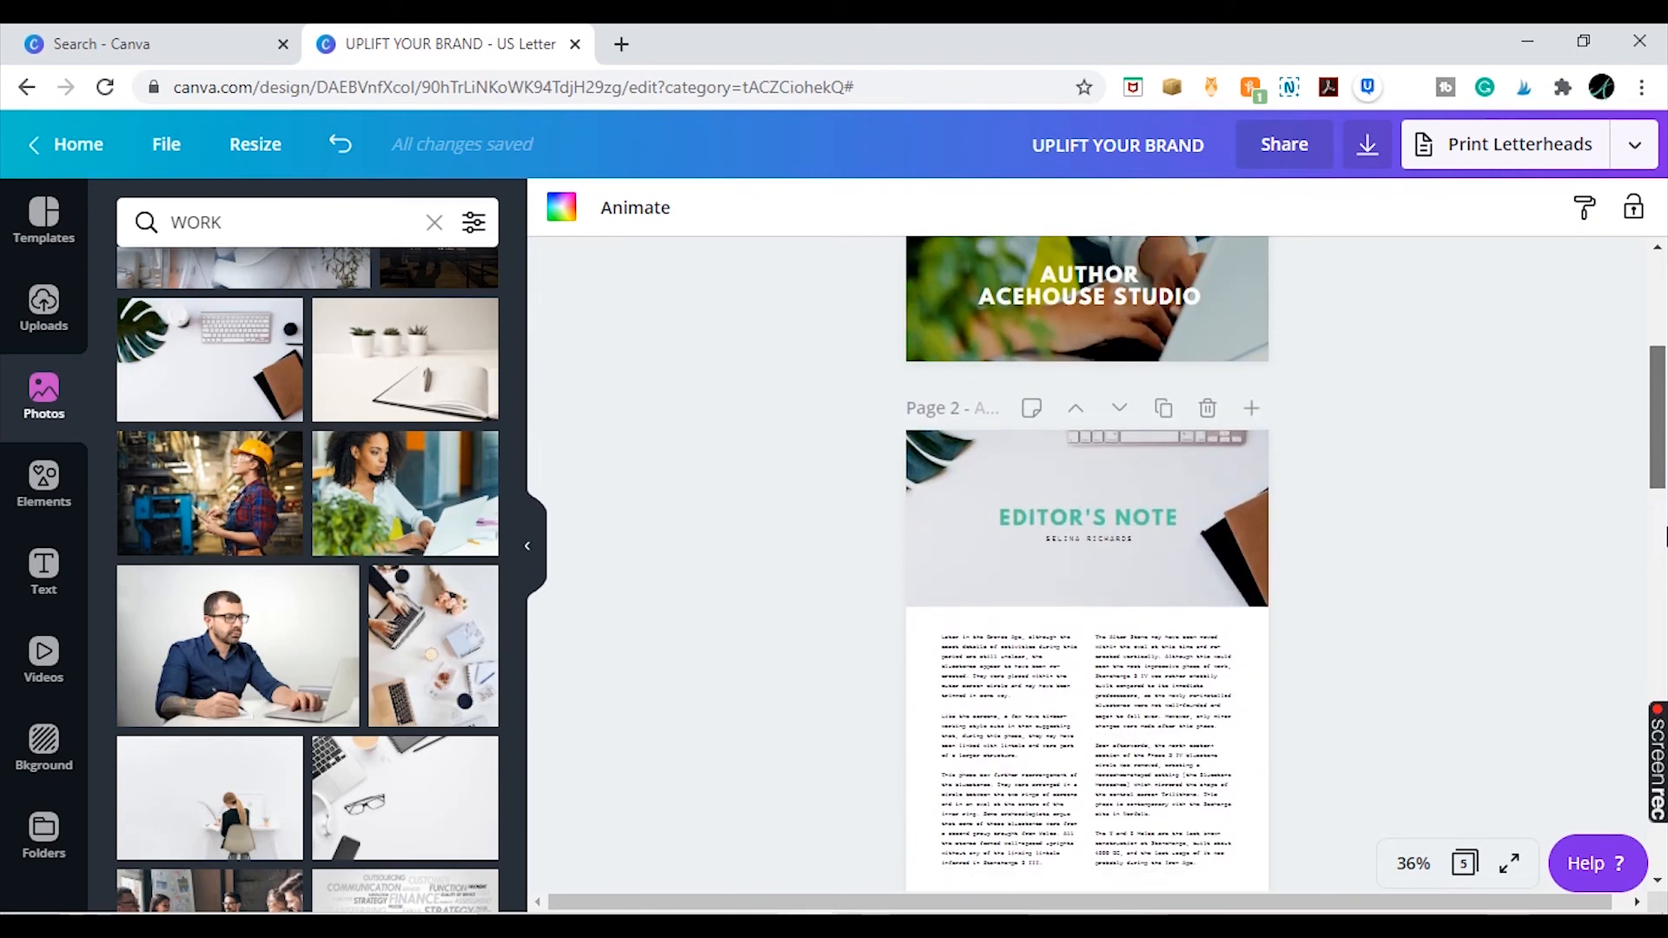
Replace the page 3 collage's stone photo with the team at office computers and its flower photo with the hands on a laptop
scroll(1664, 539, "down", 10)
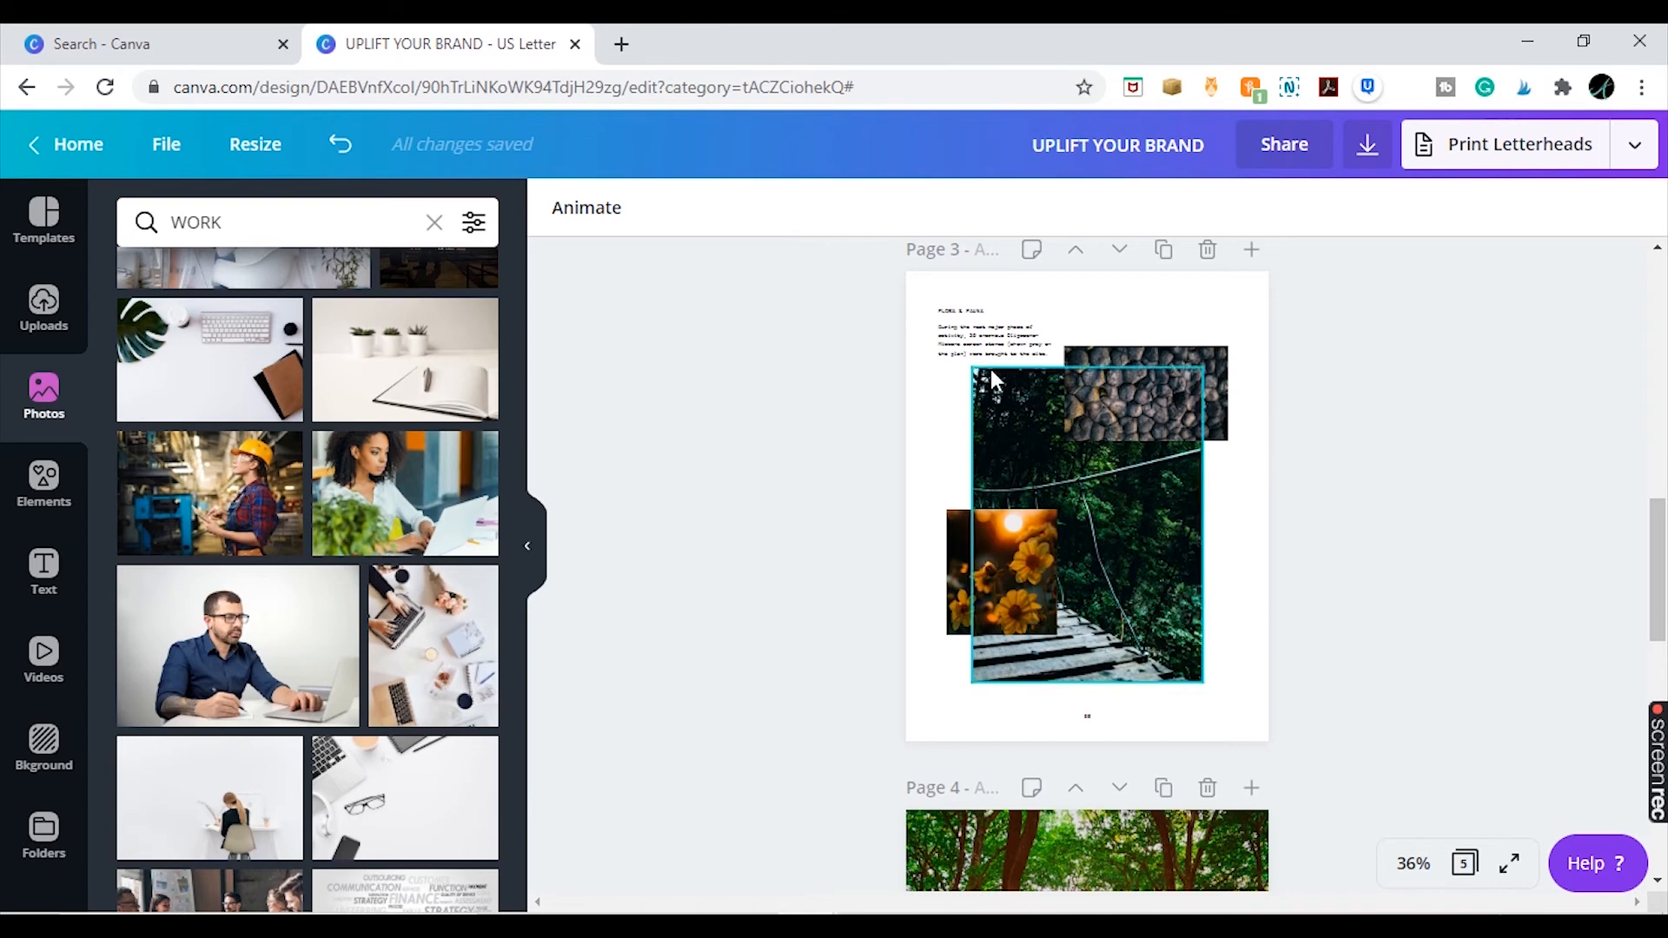
left_click(417, 360)
scroll(434, 391, "up", 3)
key("Delete")
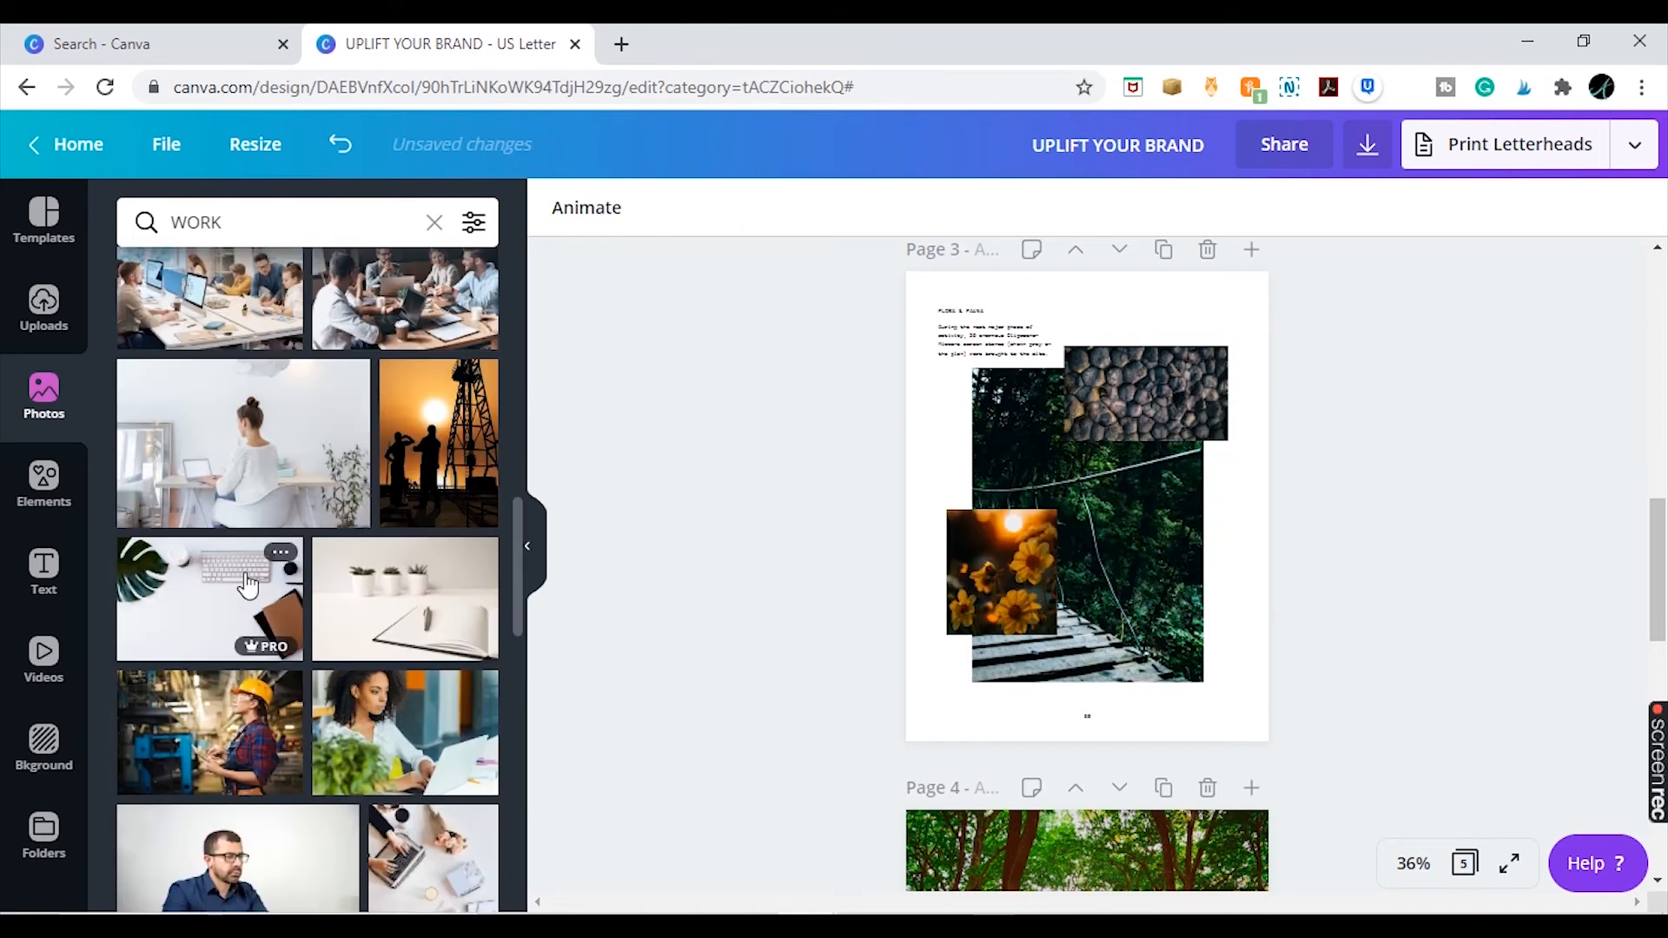
left_click_drag(209, 300, 1147, 393)
scroll(522, 765, "down", 10)
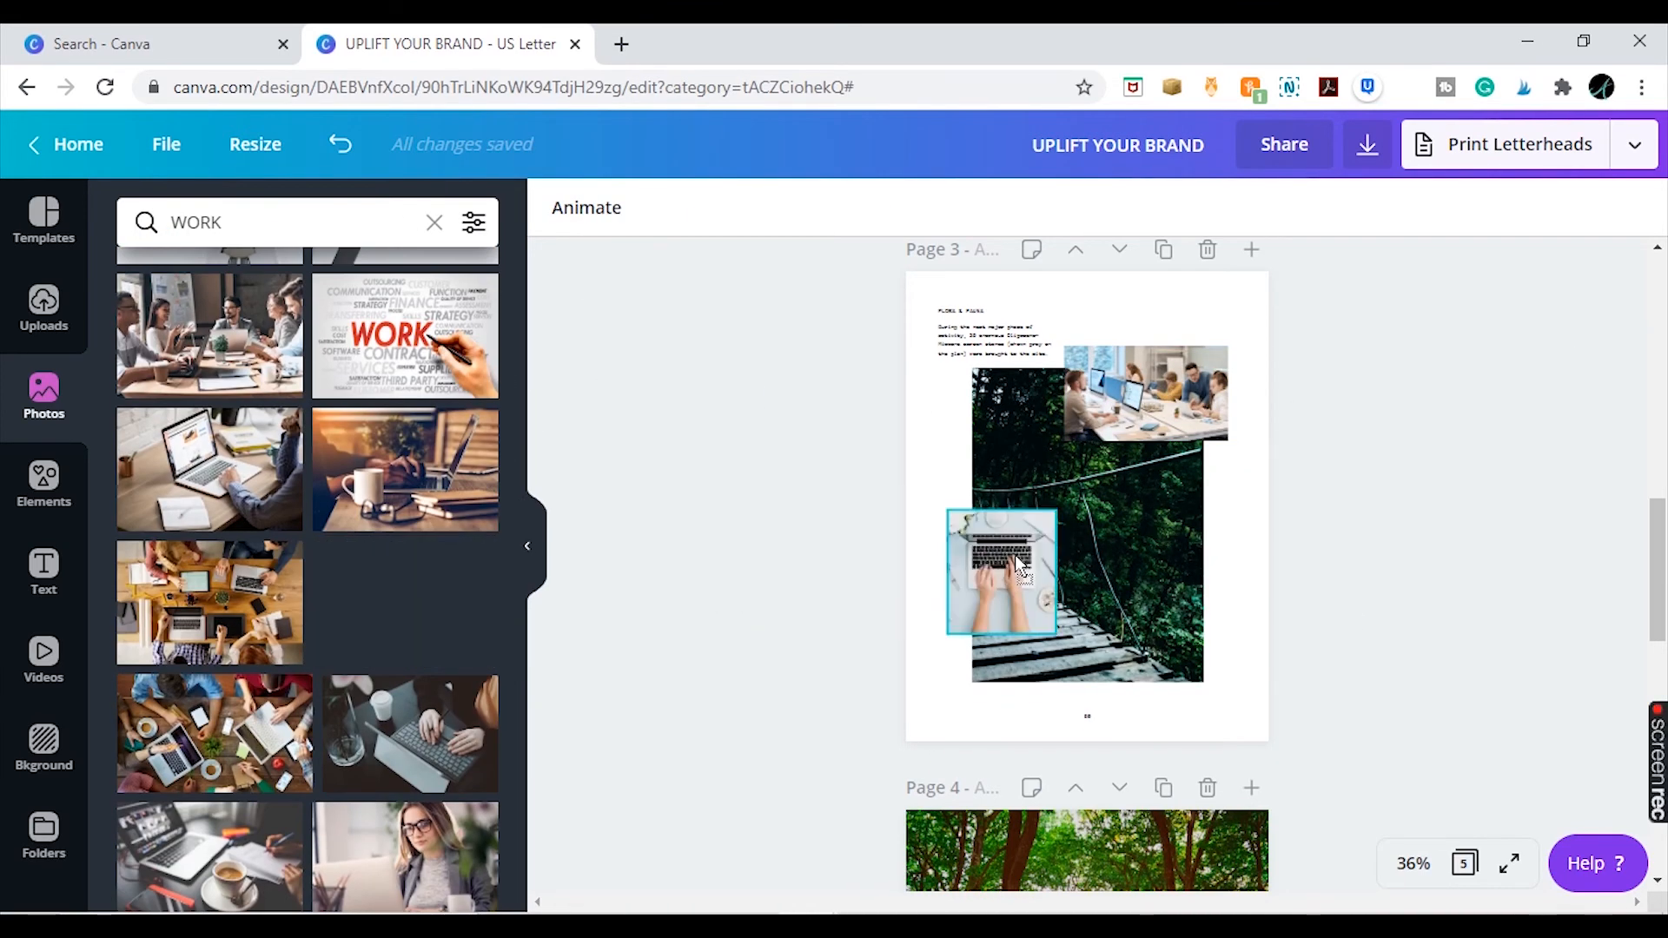
Replace the collage's large forest bridge photo with the "WORK" stock photo of four smiling colleagues standing together
scroll(519, 661, "up", 5)
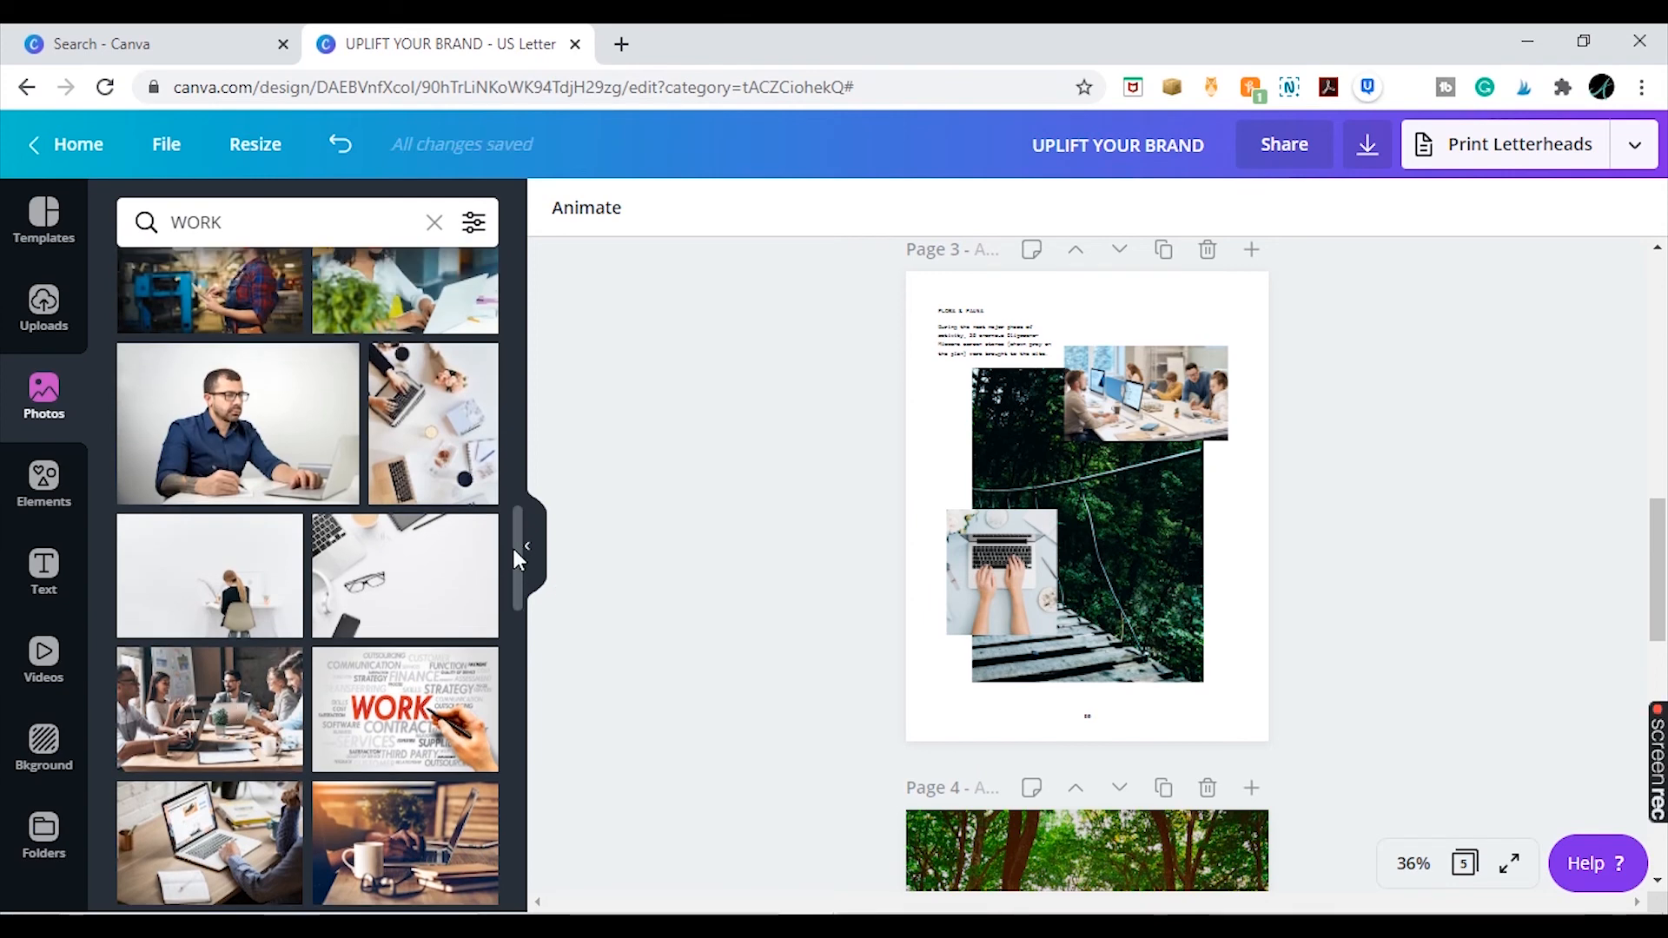
scroll(519, 563, "down", 10)
left_click_drag(405, 795, 1086, 564)
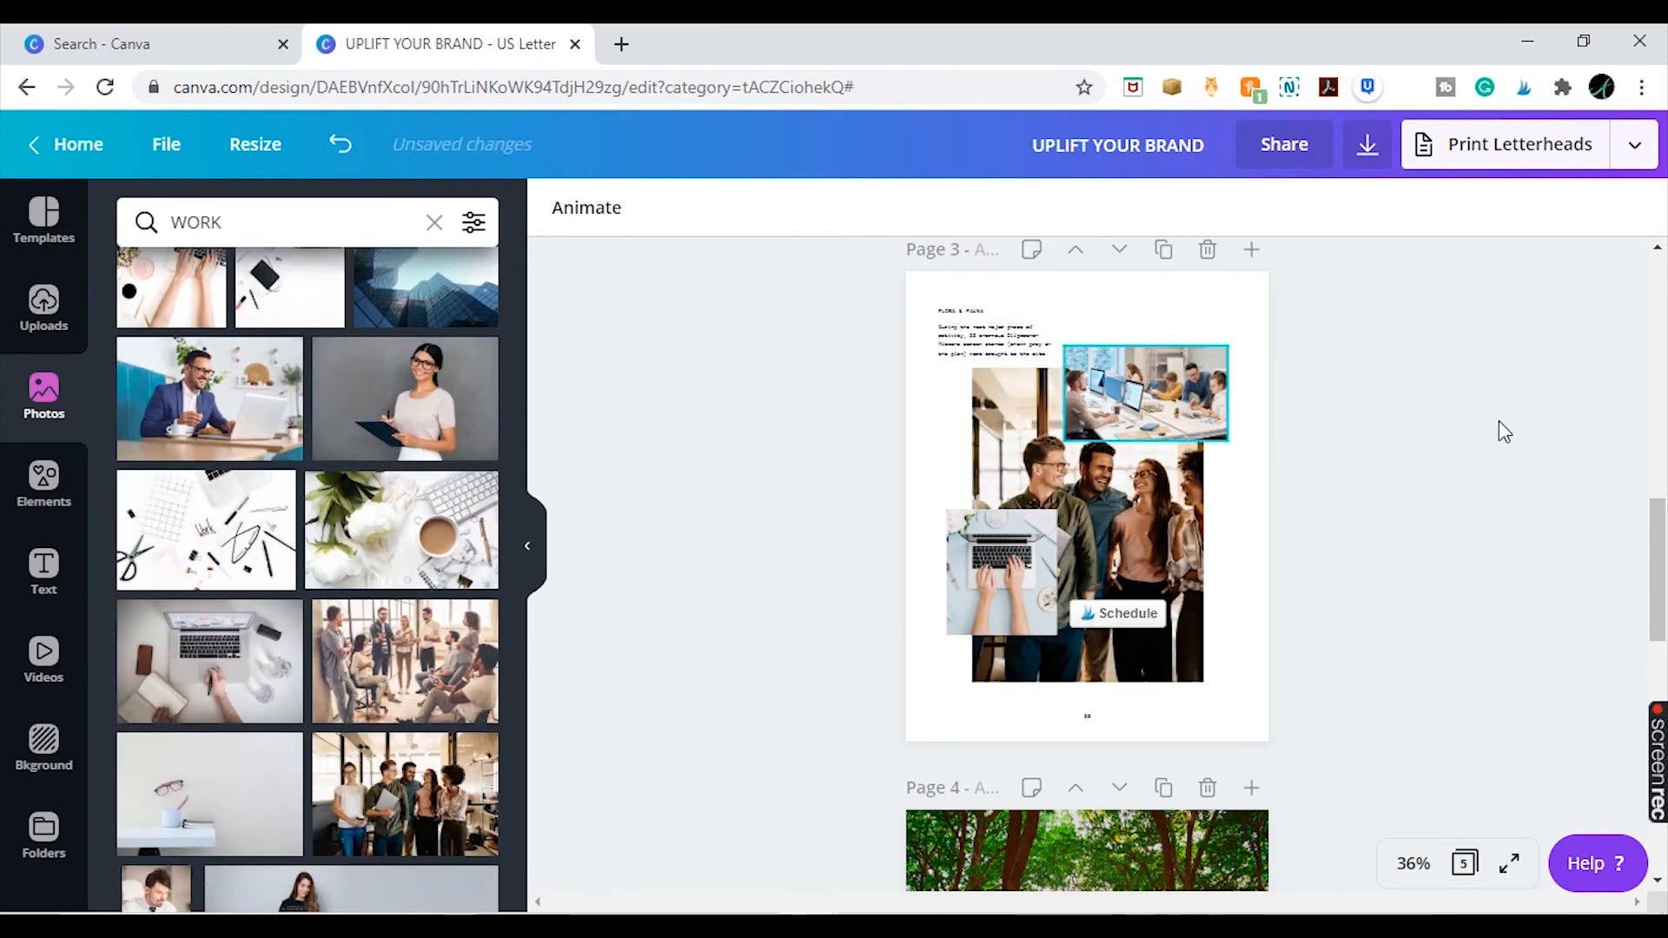
Change the "INTO THE WOODS" title on page 4 to "KNOW YOUR NICHE"
left_click_drag(1664, 580, 1663, 697)
left_click(1127, 509)
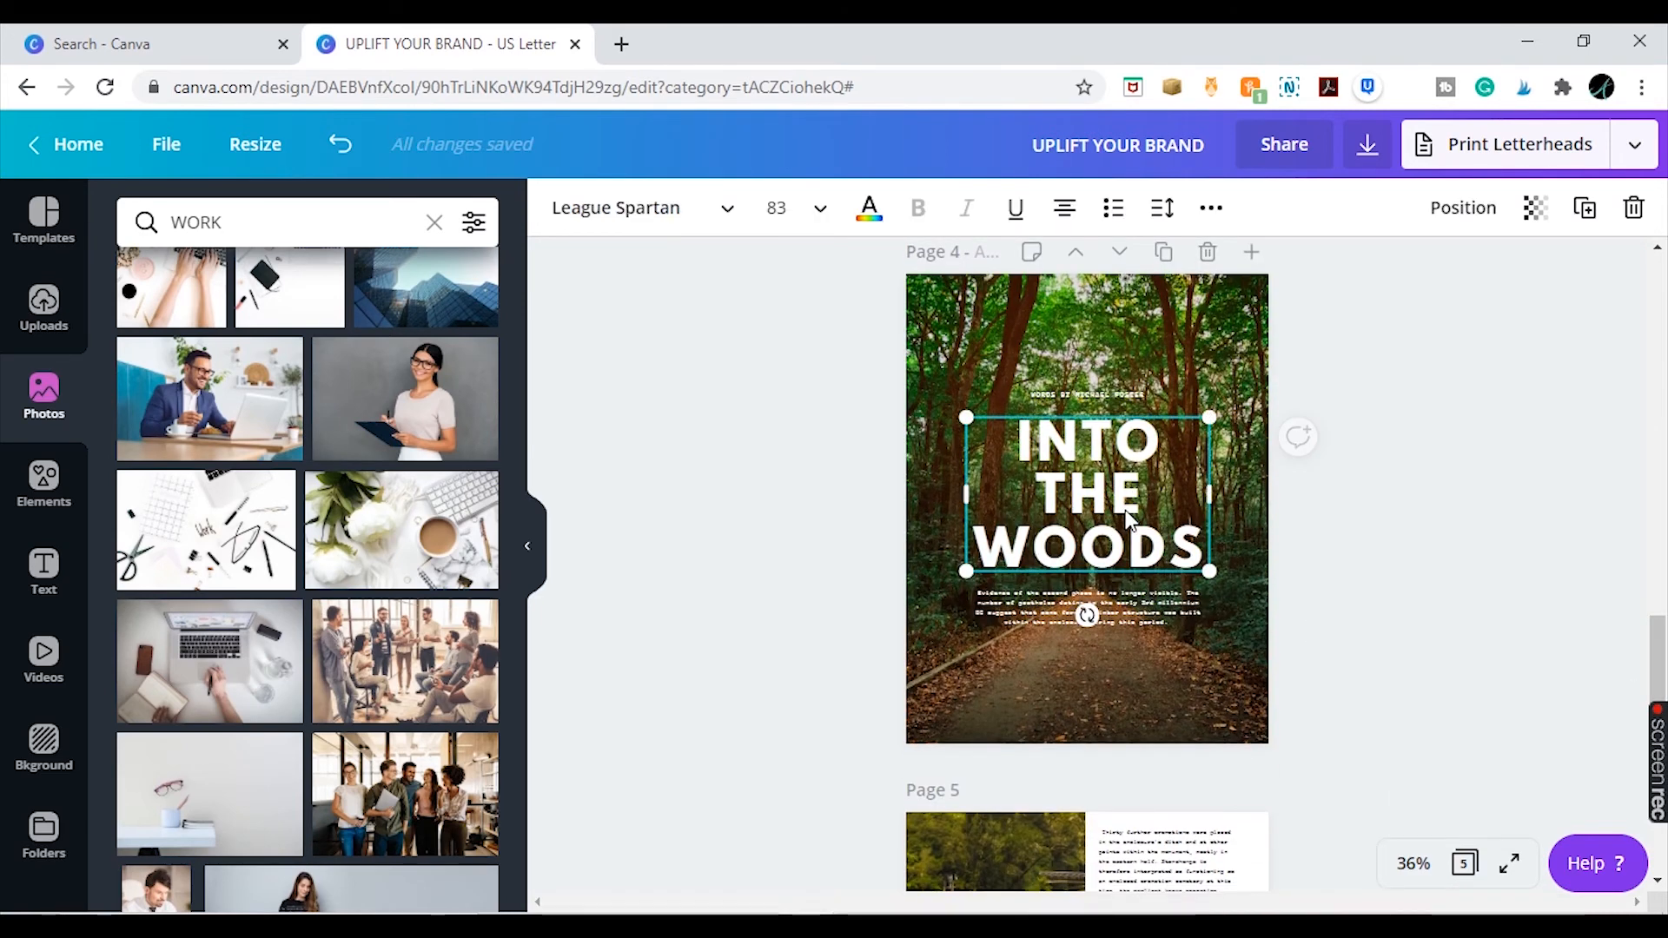
left_click(1128, 509)
type("KN")
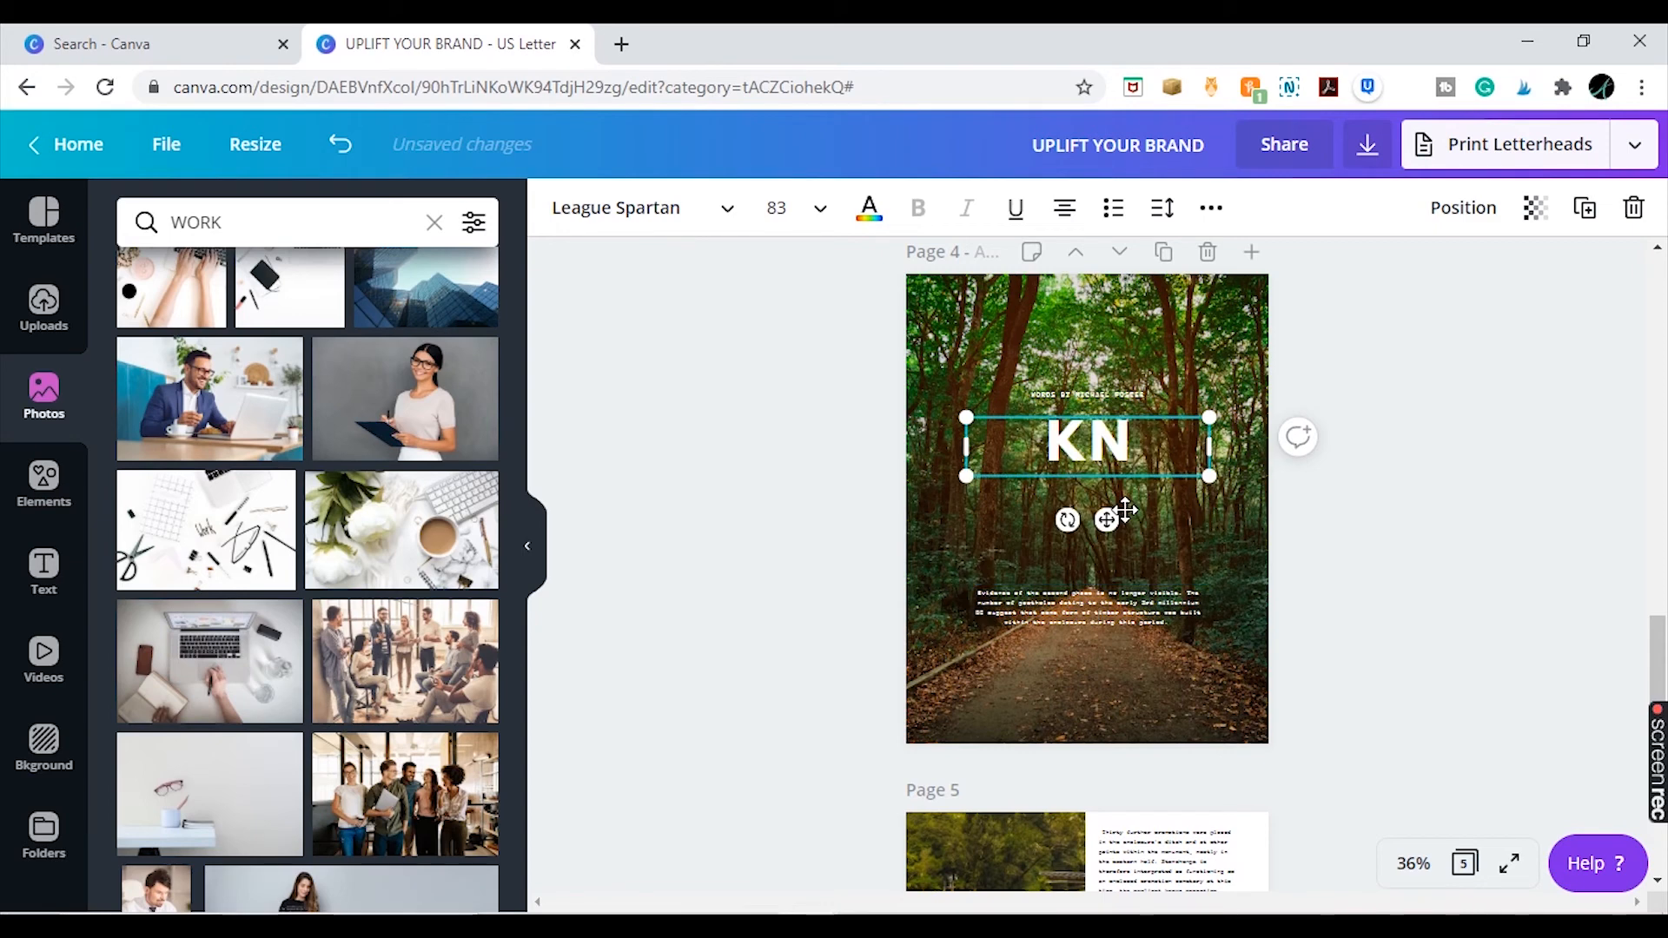
type("OW YOUR")
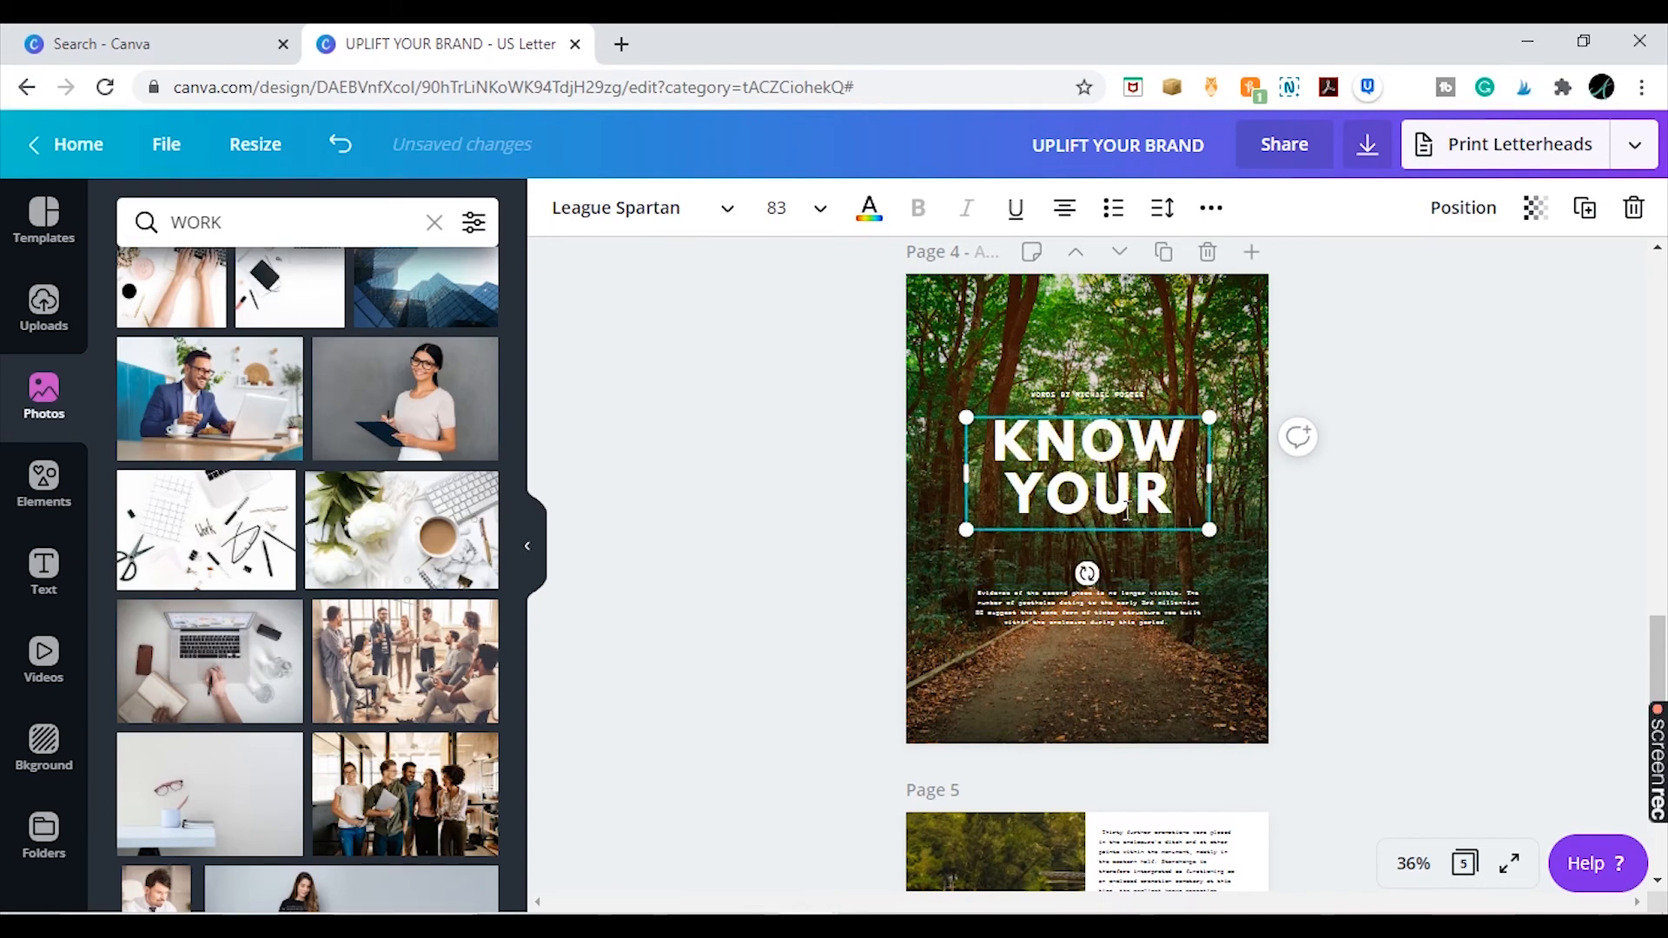
type(" NICHE")
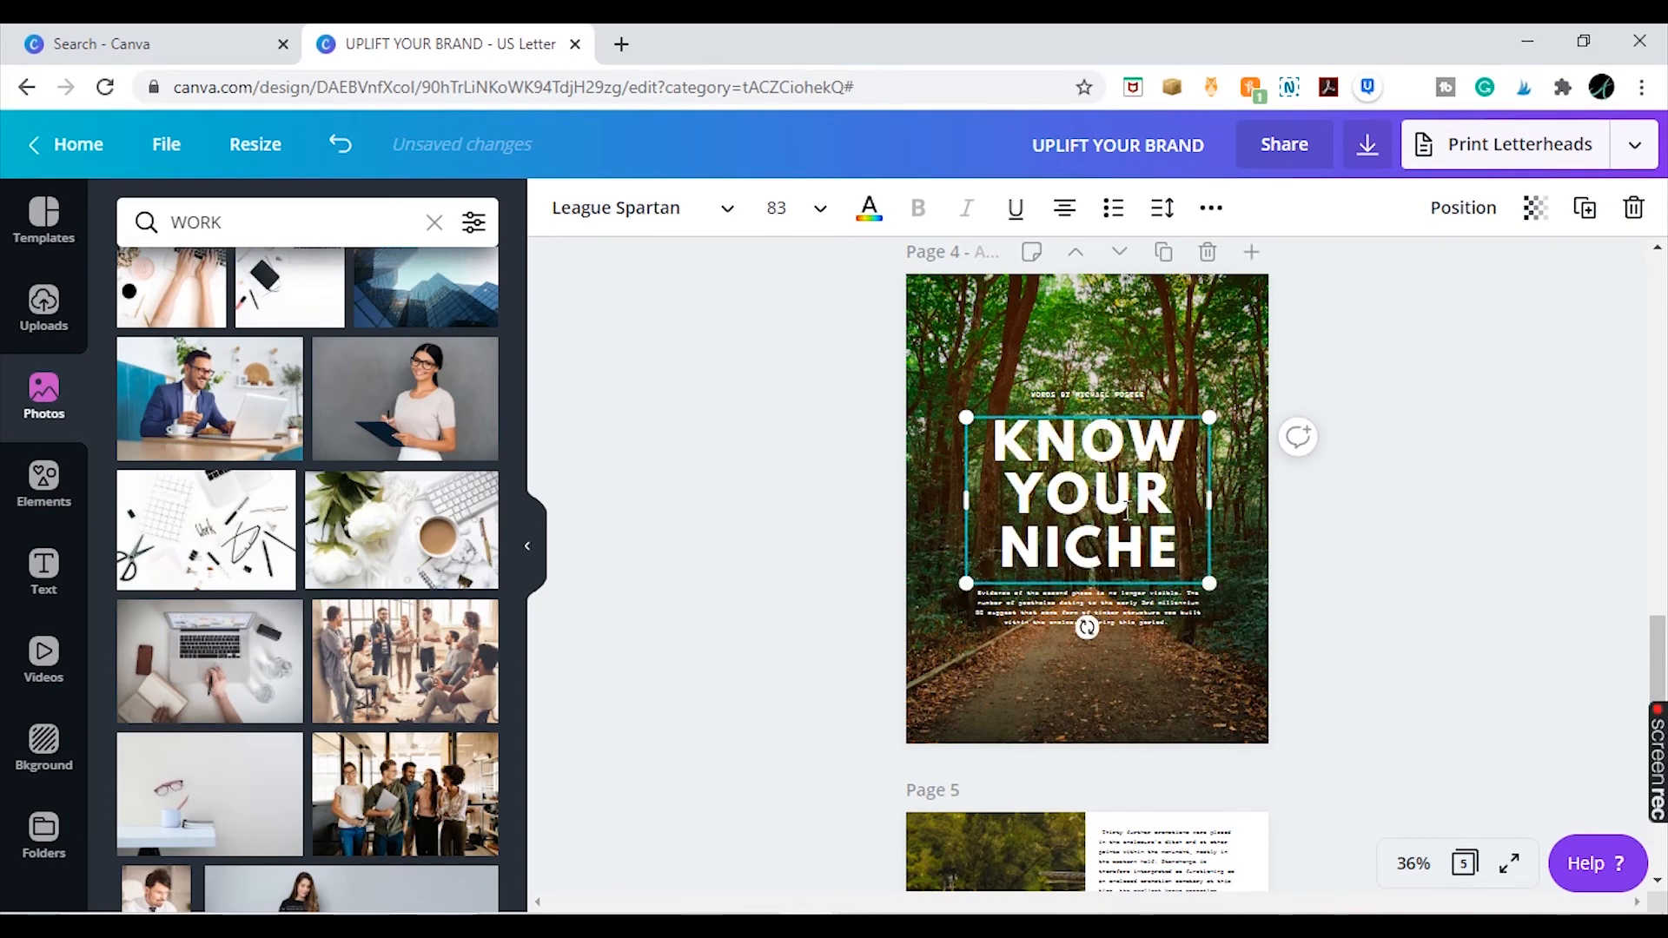
left_click(1496, 424)
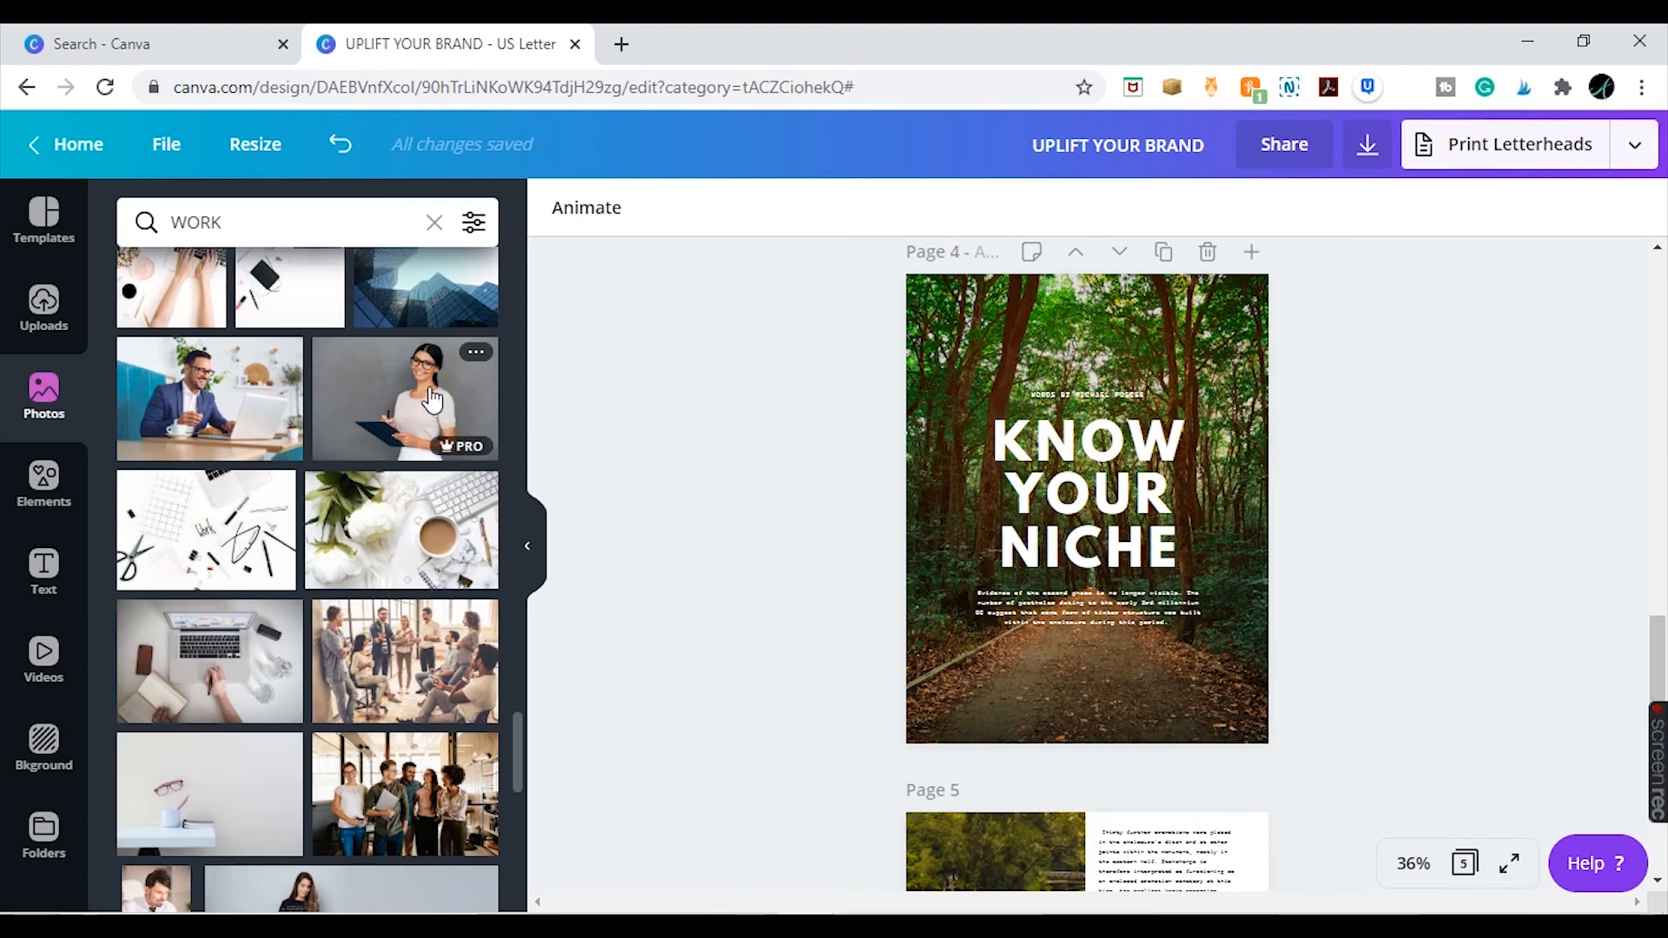
Replace page 4's forest background with the dark desk and laptop photo from the suggested "business" photo category
scroll(497, 608, "up", 15)
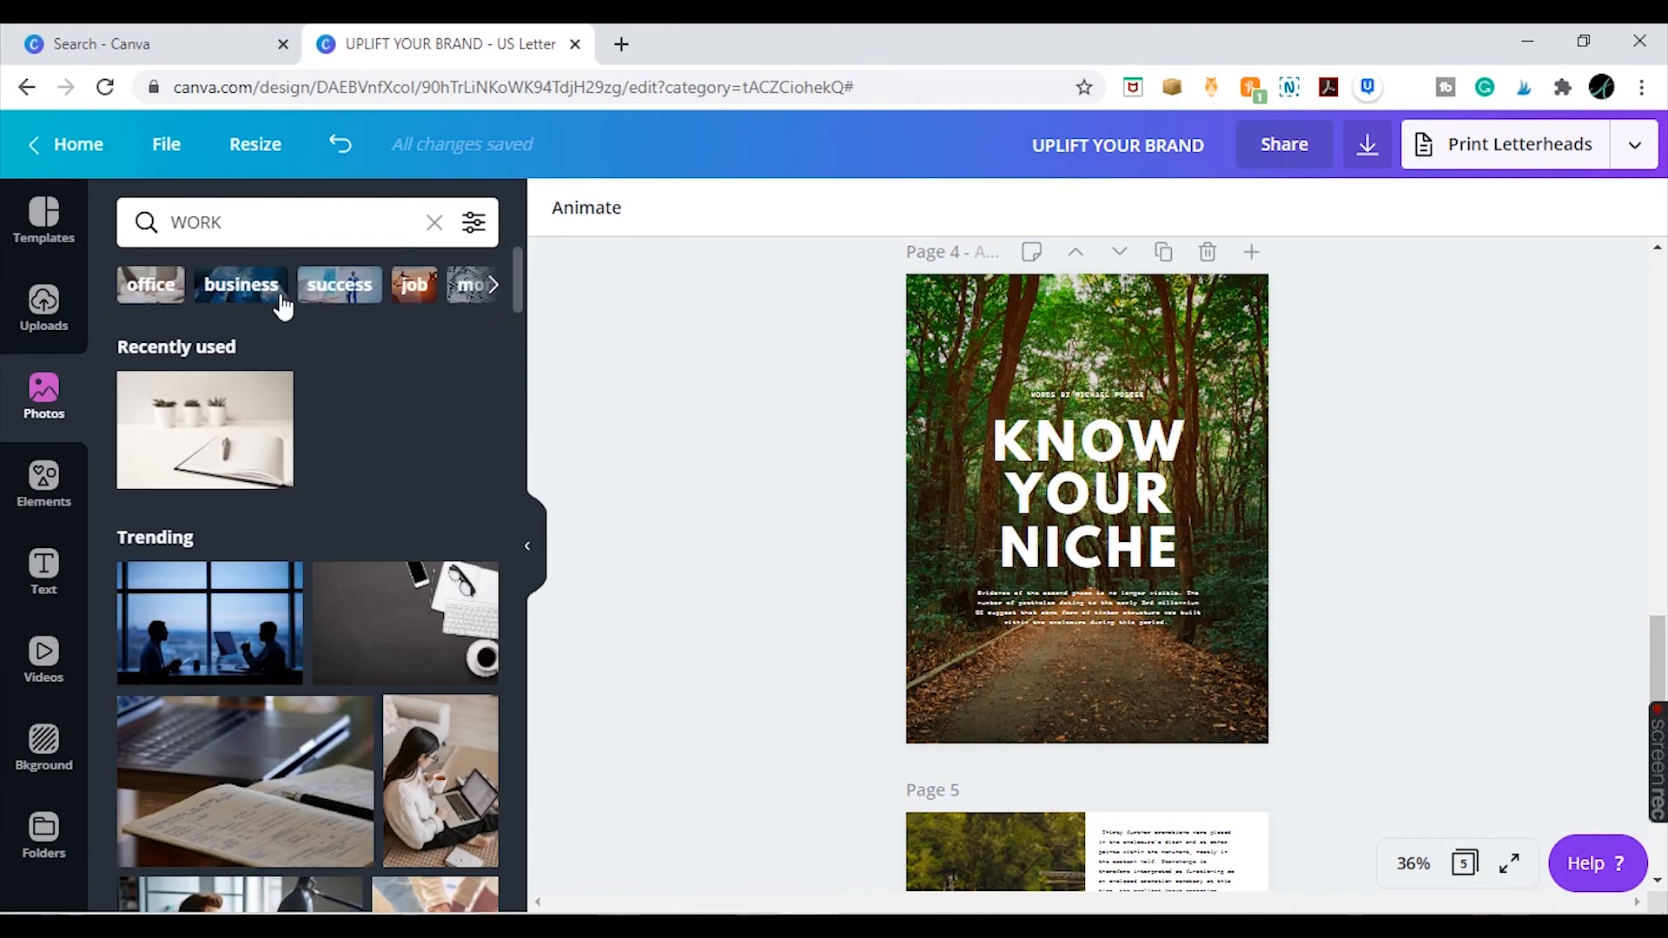
left_click(260, 287)
left_click_drag(434, 524, 1170, 298)
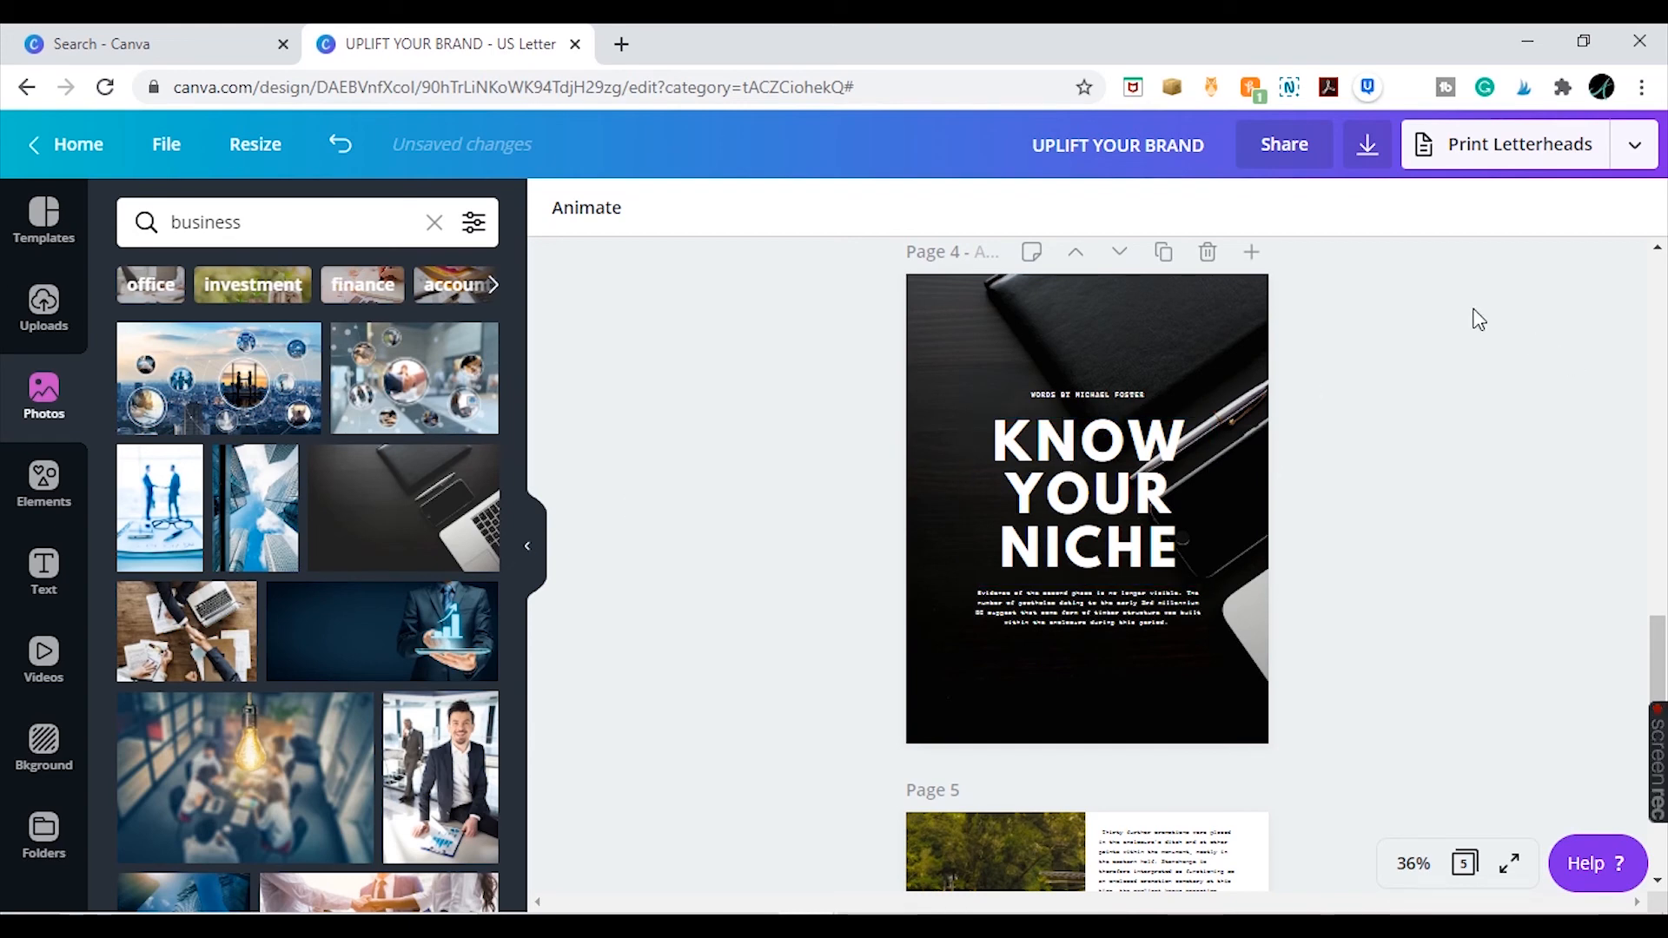
mouse_move(1662, 689)
left_mouse_down()
mouse_move(1661, 320)
mouse_move(1654, 666)
left_mouse_up()
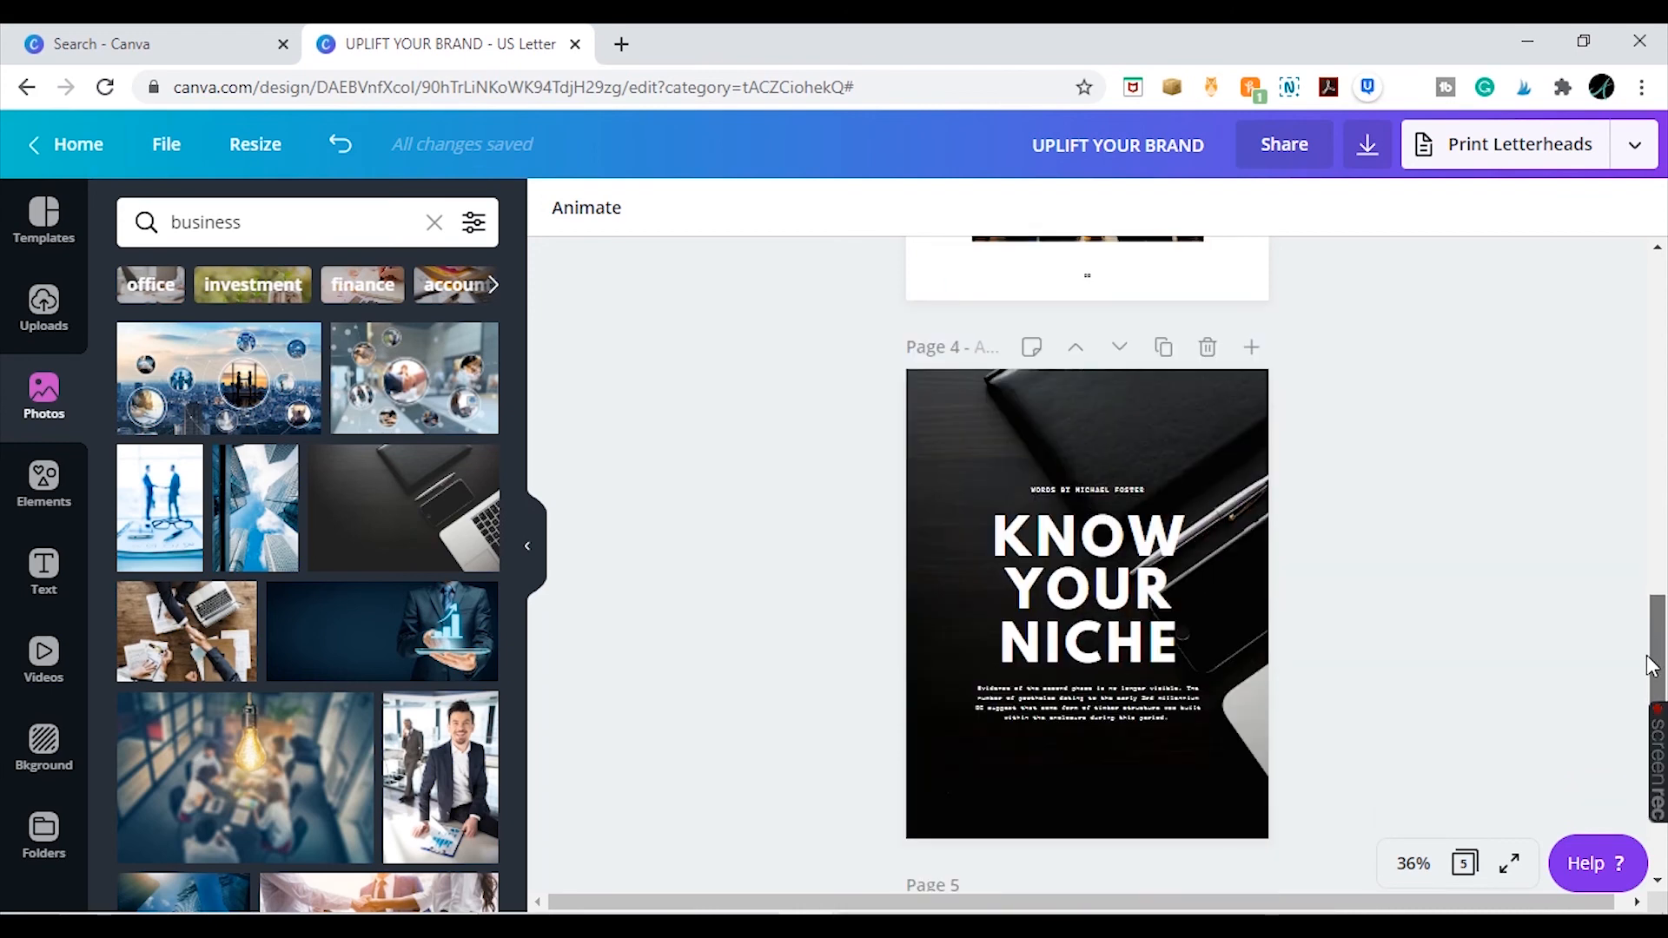
left_click_drag(1654, 665, 1653, 572)
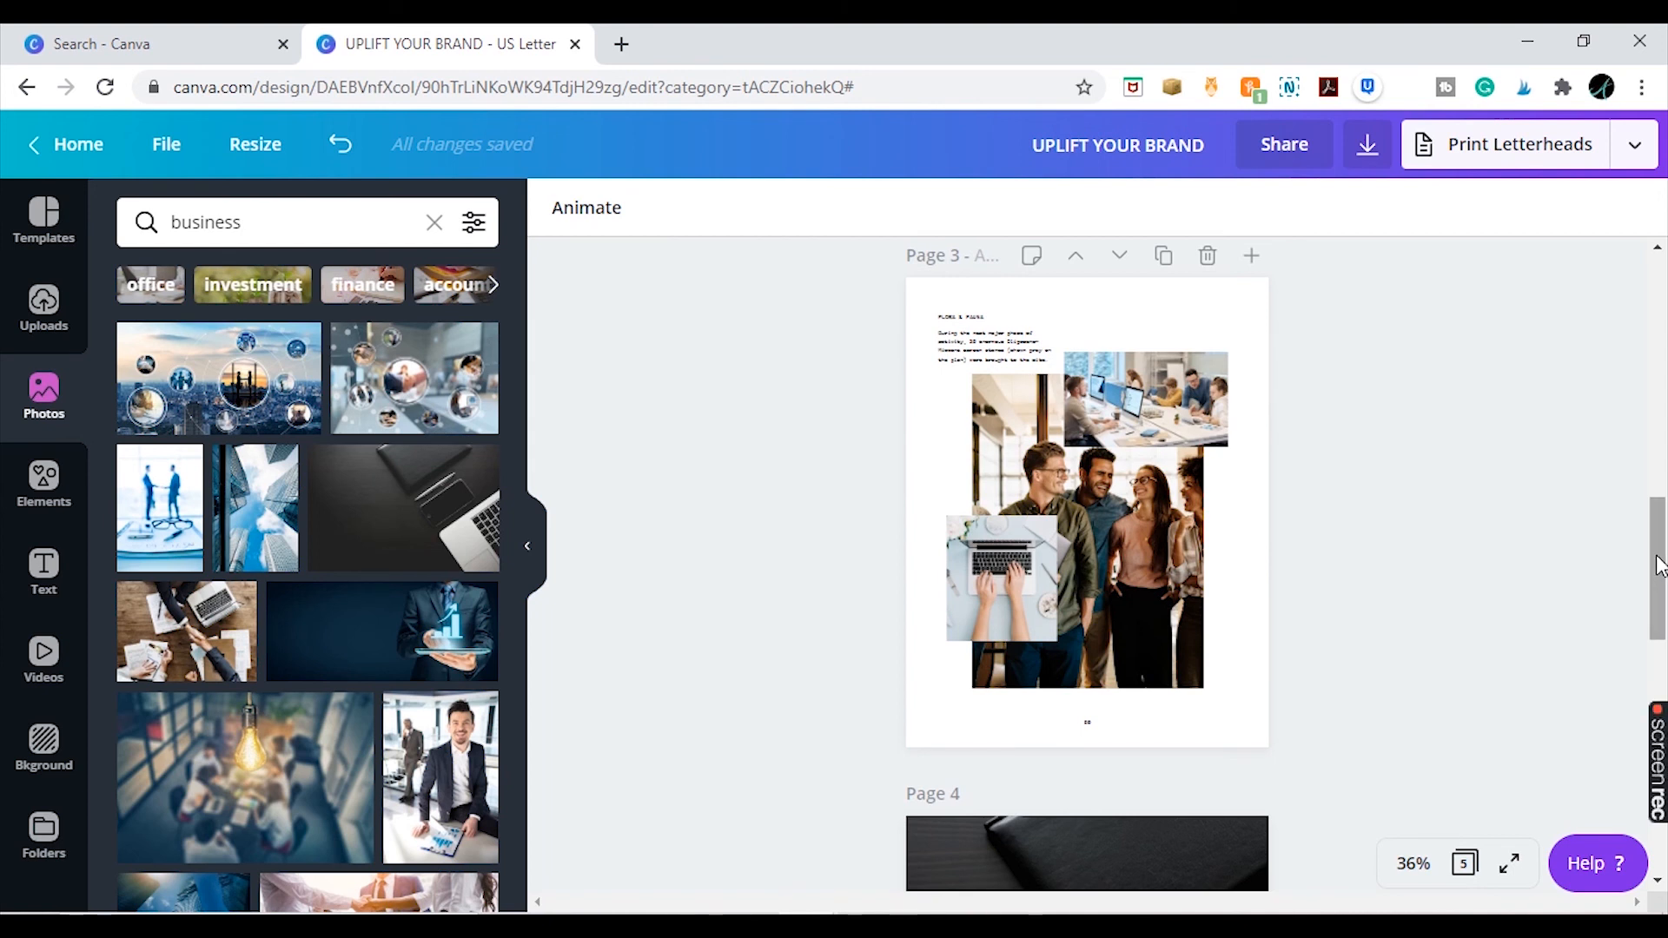